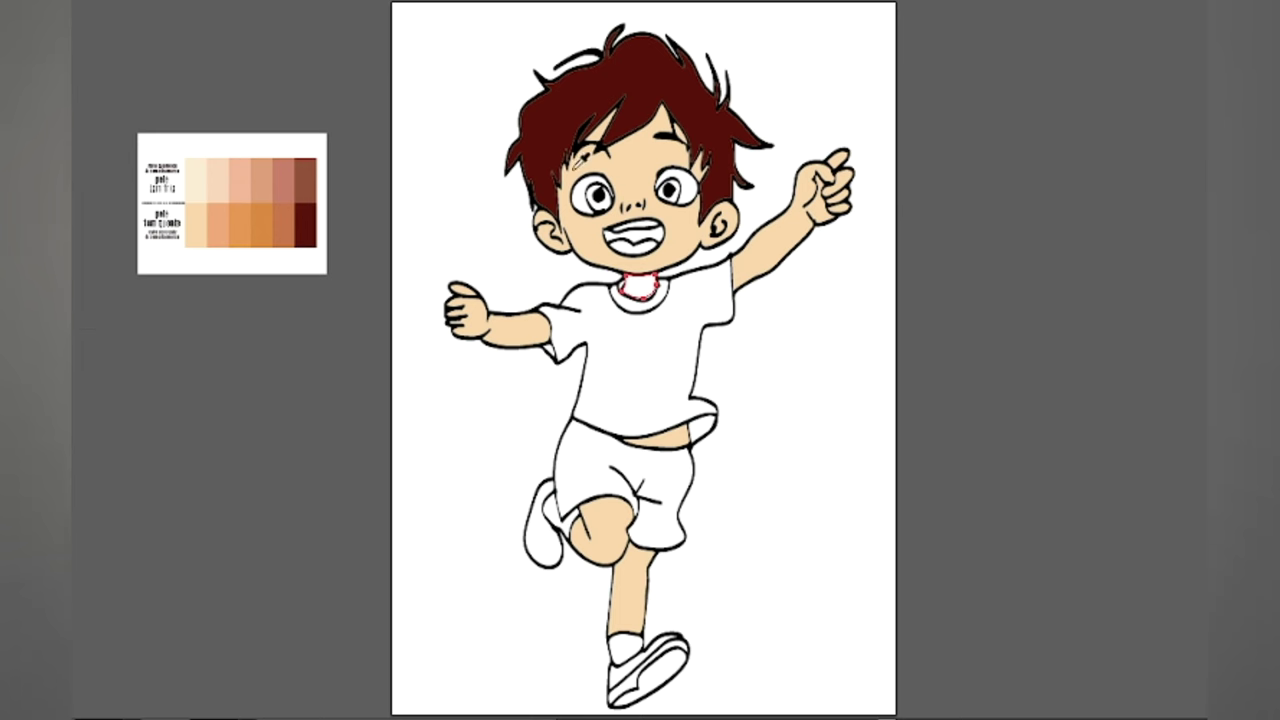
Fill the tongue with a bright red of about C 0, M 93, Y 77, K 0
{"action": "key", "text": "ctrl+plus"}
{"action": "key", "text": "ctrl+plus"}
{"action": "left_click", "coordinate": [611, 142]}
{"action": "double_click", "coordinate": [988, 48]}
{"action": "key", "text": "Return"}
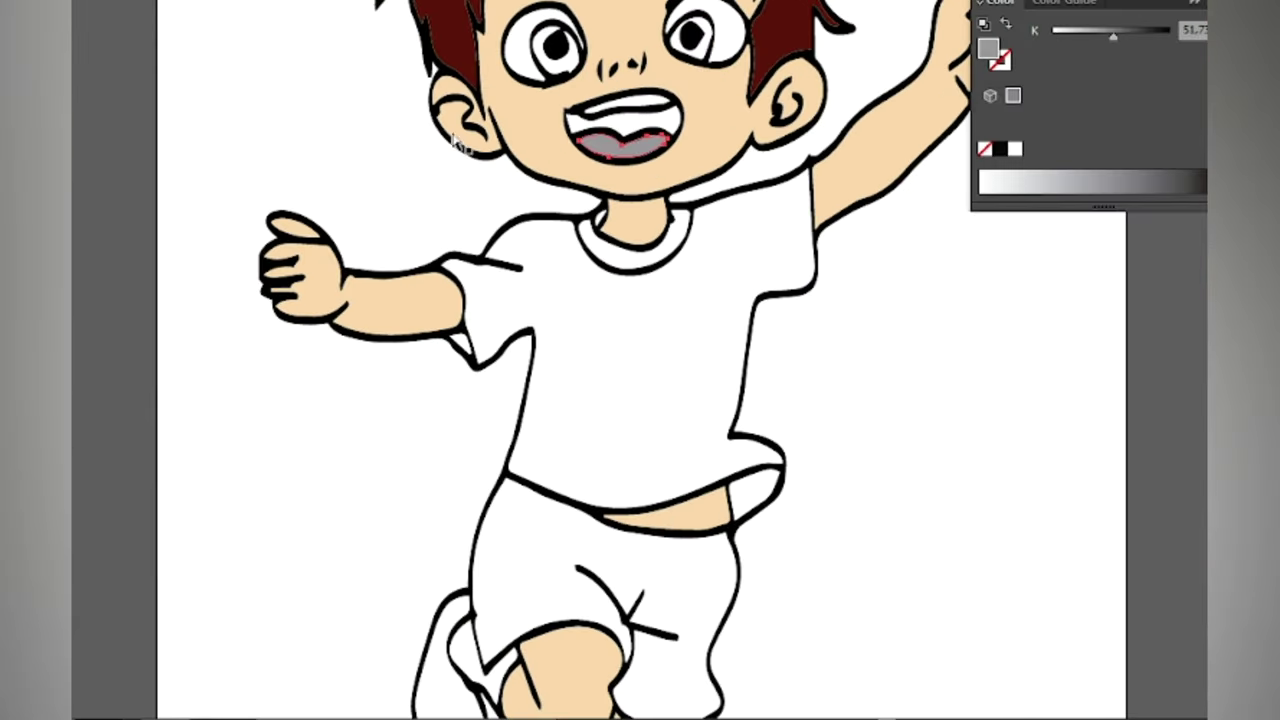
{"action": "key", "text": "i"}
{"action": "left_click", "coordinate": [508, 138]}
{"action": "double_click", "coordinate": [988, 48]}
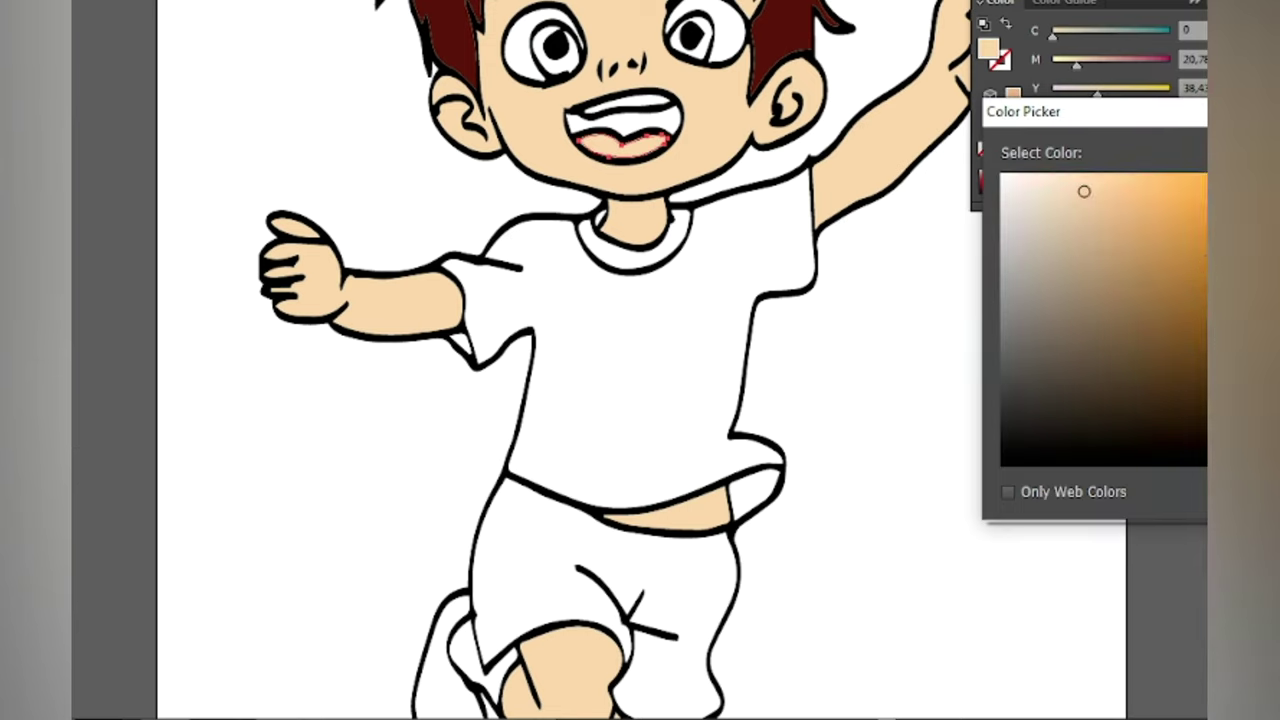
{"action": "left_click", "coordinate": [1164, 207]}
{"action": "key", "text": "Return"}
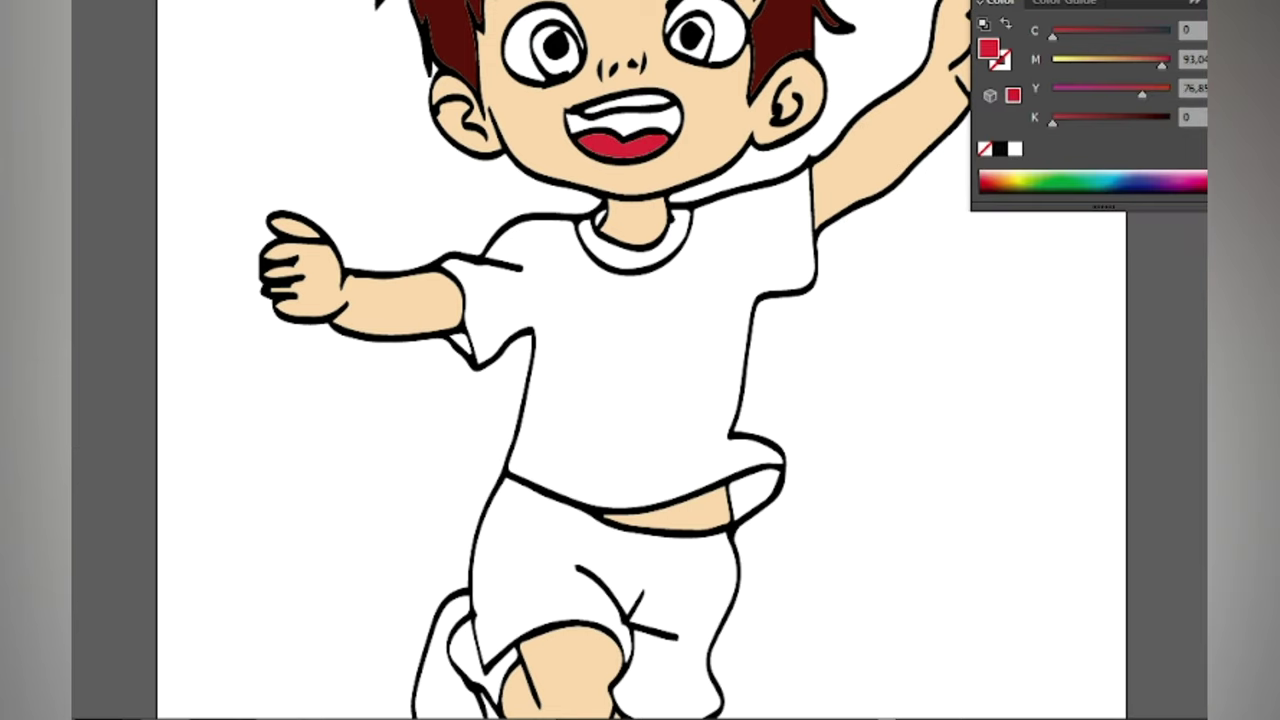
Fill the open mouth's interior behind the tongue with dark grey
{"action": "left_click", "coordinate": [633, 118]}
{"action": "double_click", "coordinate": [989, 48]}
{"action": "key", "text": "Return"}
{"action": "double_click", "coordinate": [989, 48]}
{"action": "left_click", "coordinate": [1004, 441]}
{"action": "key", "text": "Return"}
{"action": "left_click", "coordinate": [90, 55]}
Fill both irises with a dark brown of about C 59, M 76, Y 100, K 33
{"action": "scroll", "coordinate": [664, 283], "scroll_direction": "up", "scroll_amount": 3}
{"action": "left_click", "coordinate": [553, 155]}
{"action": "left_click", "coordinate": [692, 150], "text": "shift"}
{"action": "double_click", "coordinate": [989, 48]}
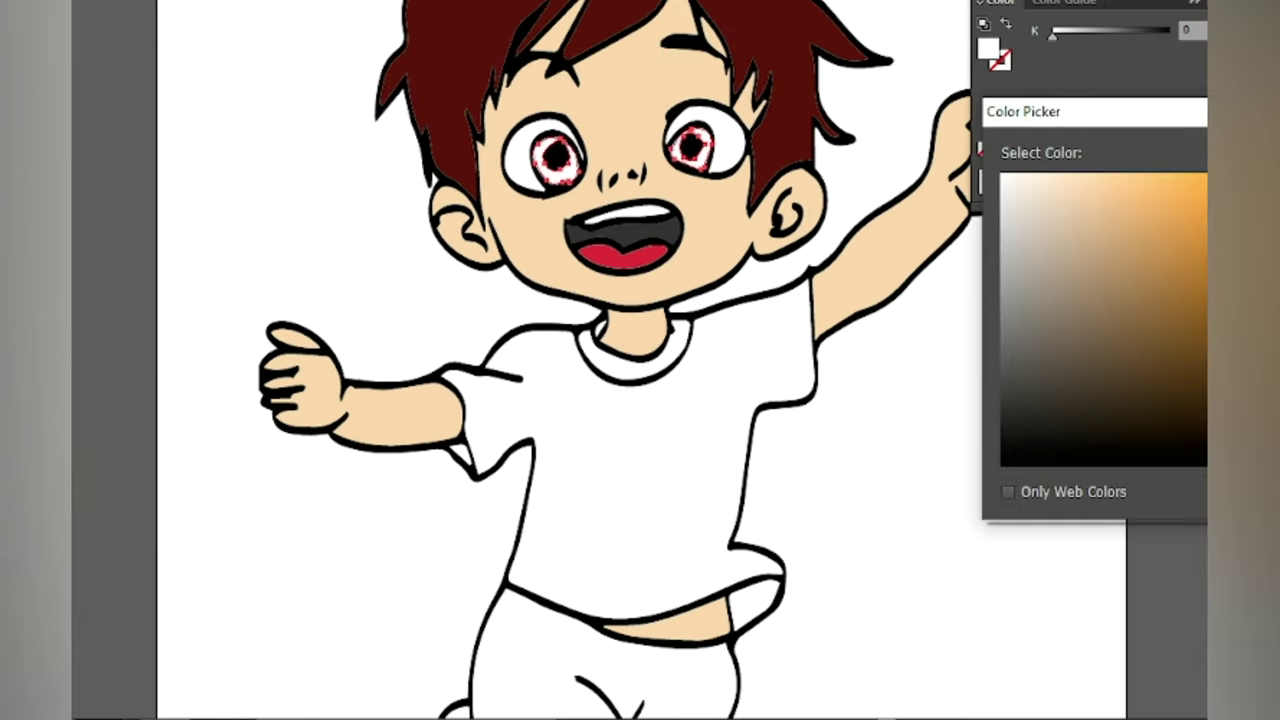
{"action": "key", "text": "Return"}
{"action": "key", "text": "i"}
{"action": "left_click", "coordinate": [455, 78]}
{"action": "double_click", "coordinate": [989, 48]}
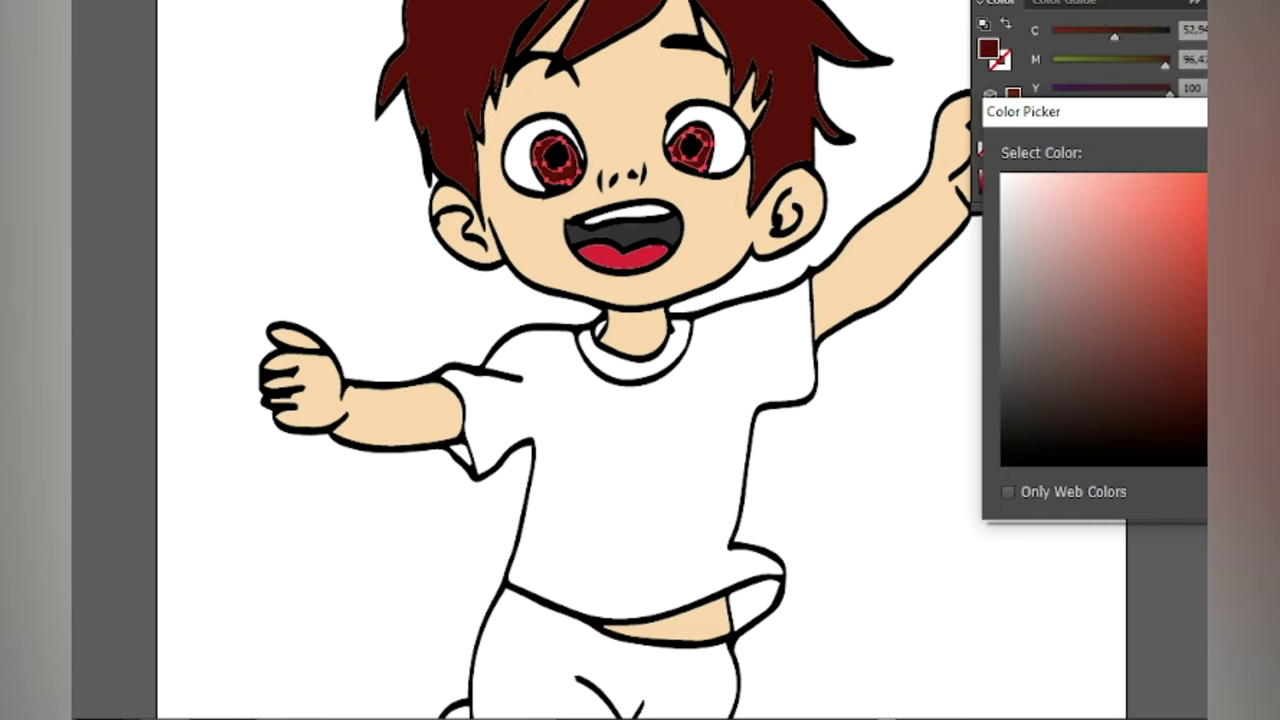
{"action": "left_click", "coordinate": [1279, 428]}
{"action": "key", "text": "Return"}
{"action": "left_click", "coordinate": [291, 249]}
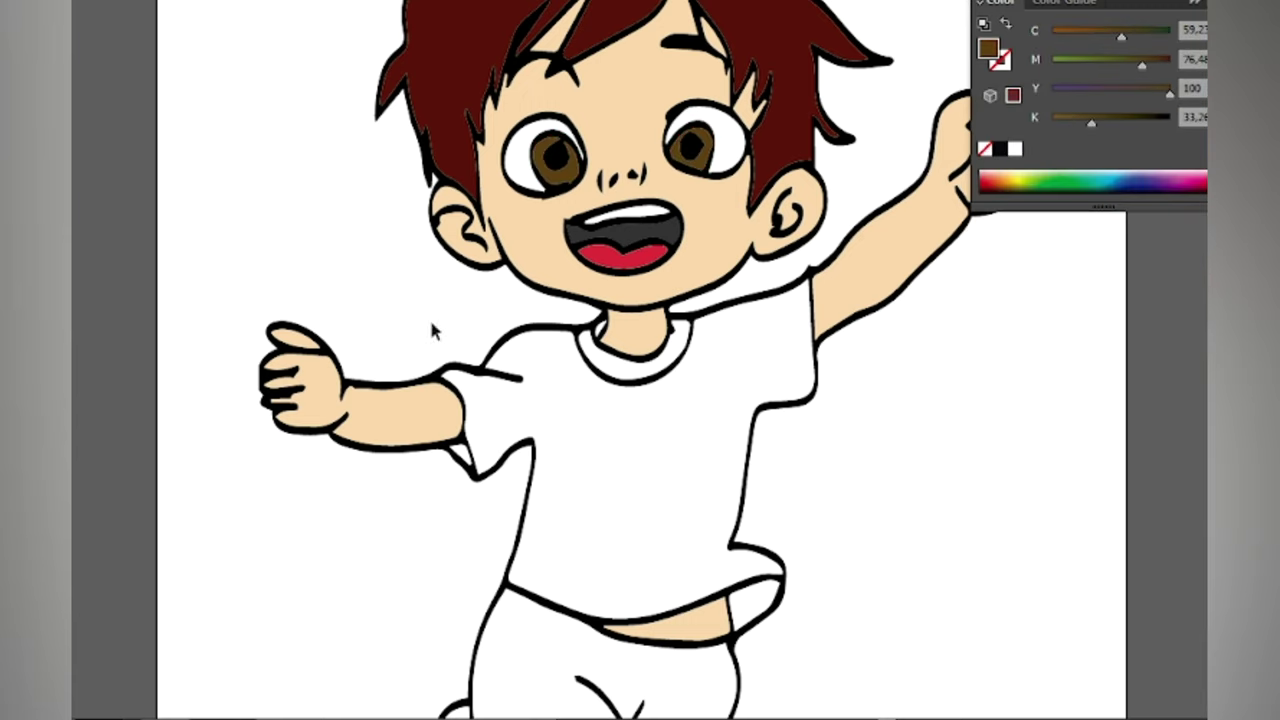
Fill all T-shirt parts, including sleeve, collar and folded hem, with red of about C 0, M 93, Y 83, K 0
{"action": "scroll", "coordinate": [598, 494], "scroll_direction": "up", "scroll_amount": 1}
{"action": "left_click", "coordinate": [452, 480]}
{"action": "left_click", "coordinate": [783, 628], "text": "shift"}
{"action": "left_click", "coordinate": [602, 362], "text": "shift"}
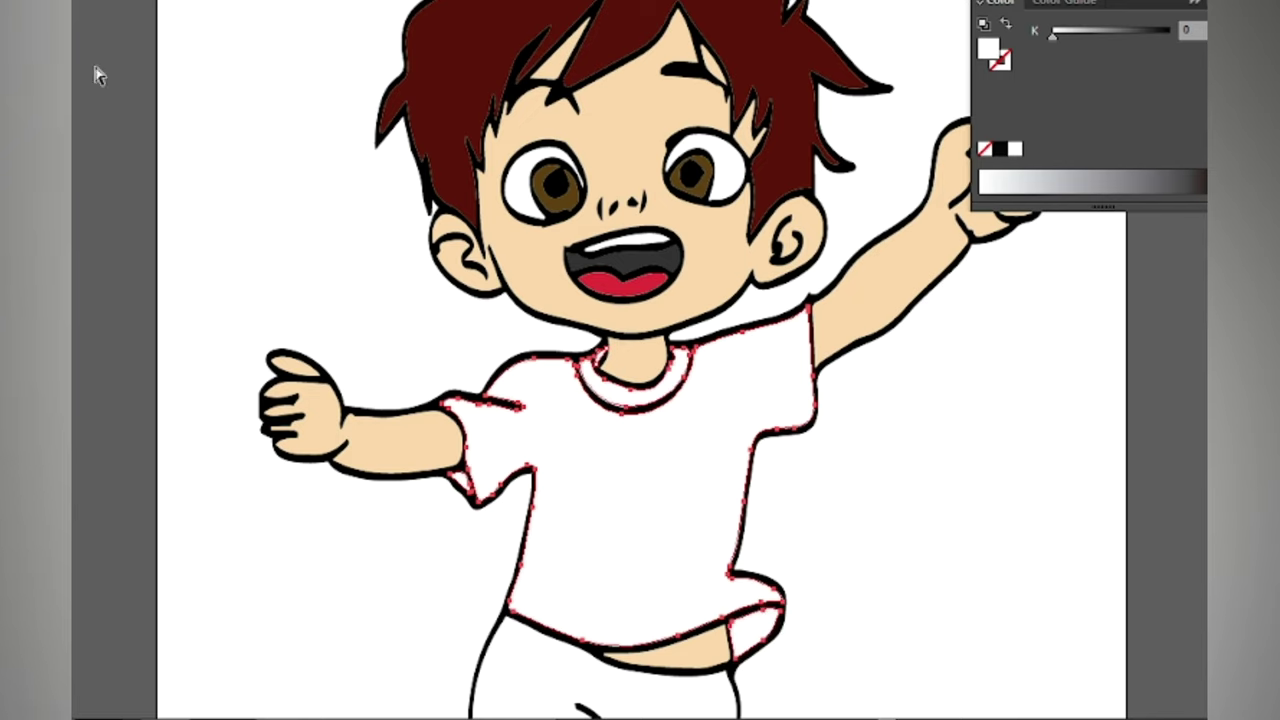
{"action": "left_click", "coordinate": [476, 210]}
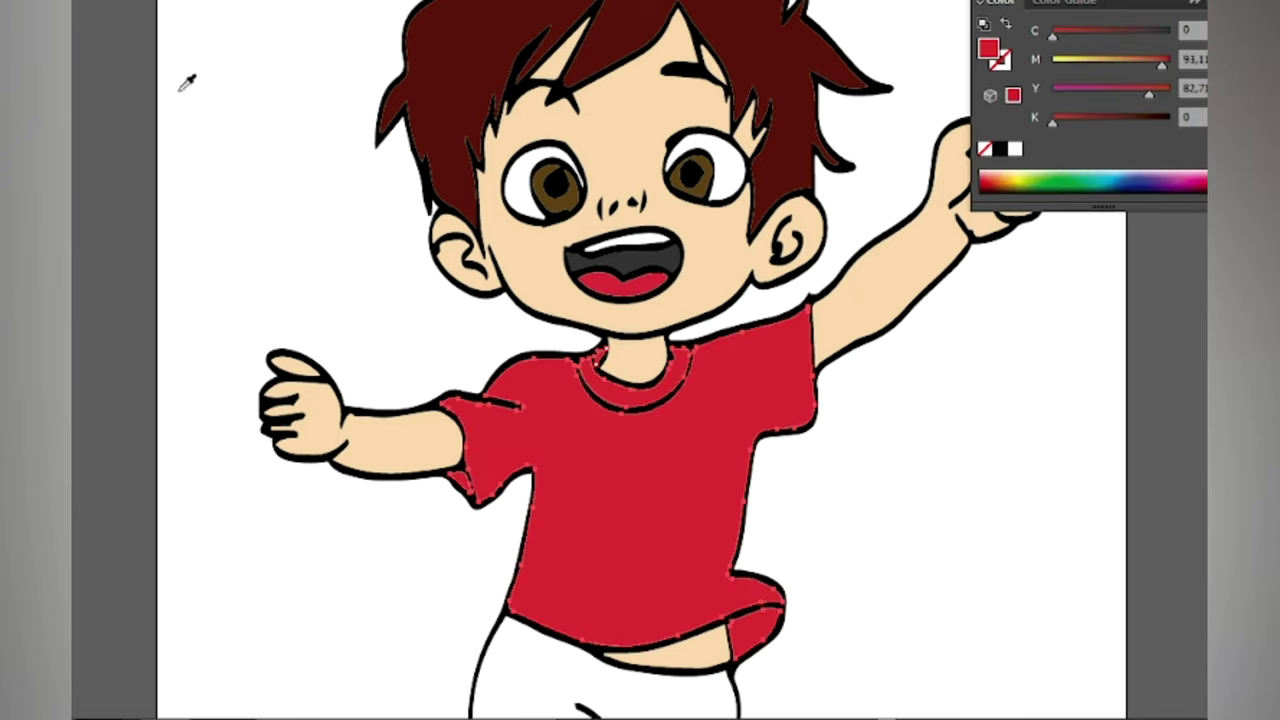
Fill the boy's shorts with dark navy blue
{"action": "scroll", "coordinate": [530, 440], "scroll_direction": "down", "scroll_amount": 5}
{"action": "left_click", "coordinate": [536, 478]}
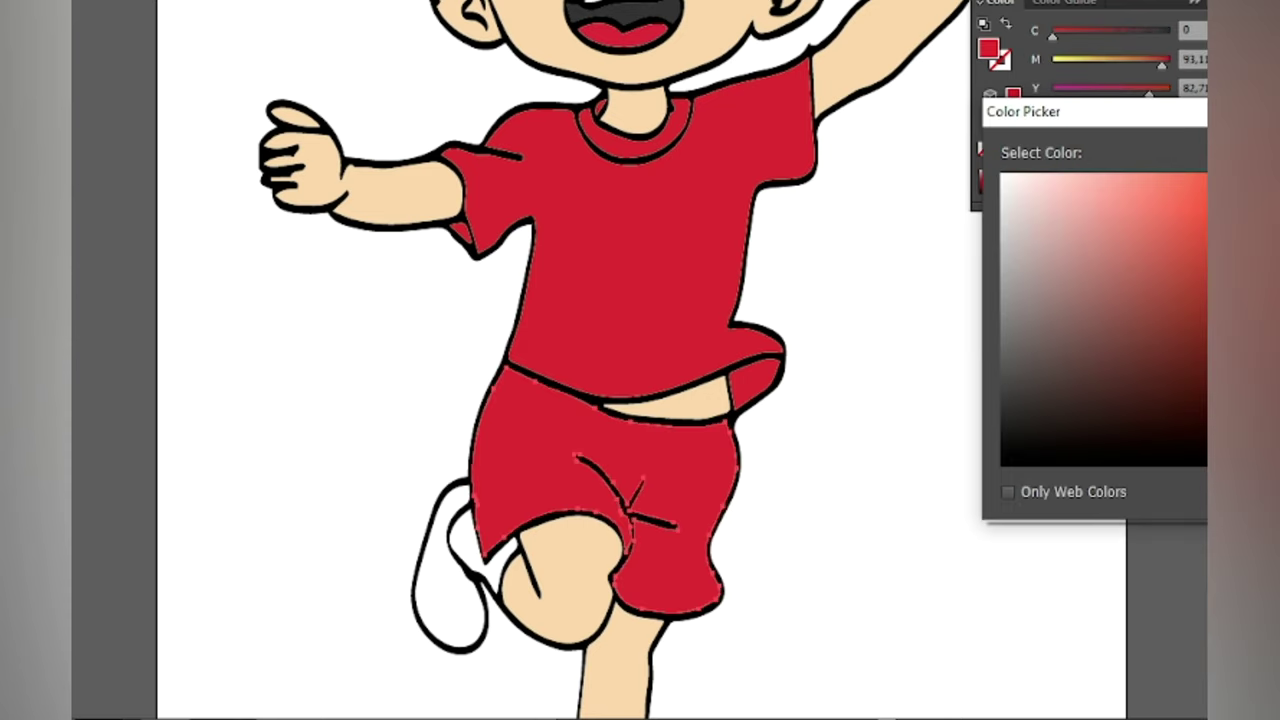
{"action": "left_click", "coordinate": [1279, 272]}
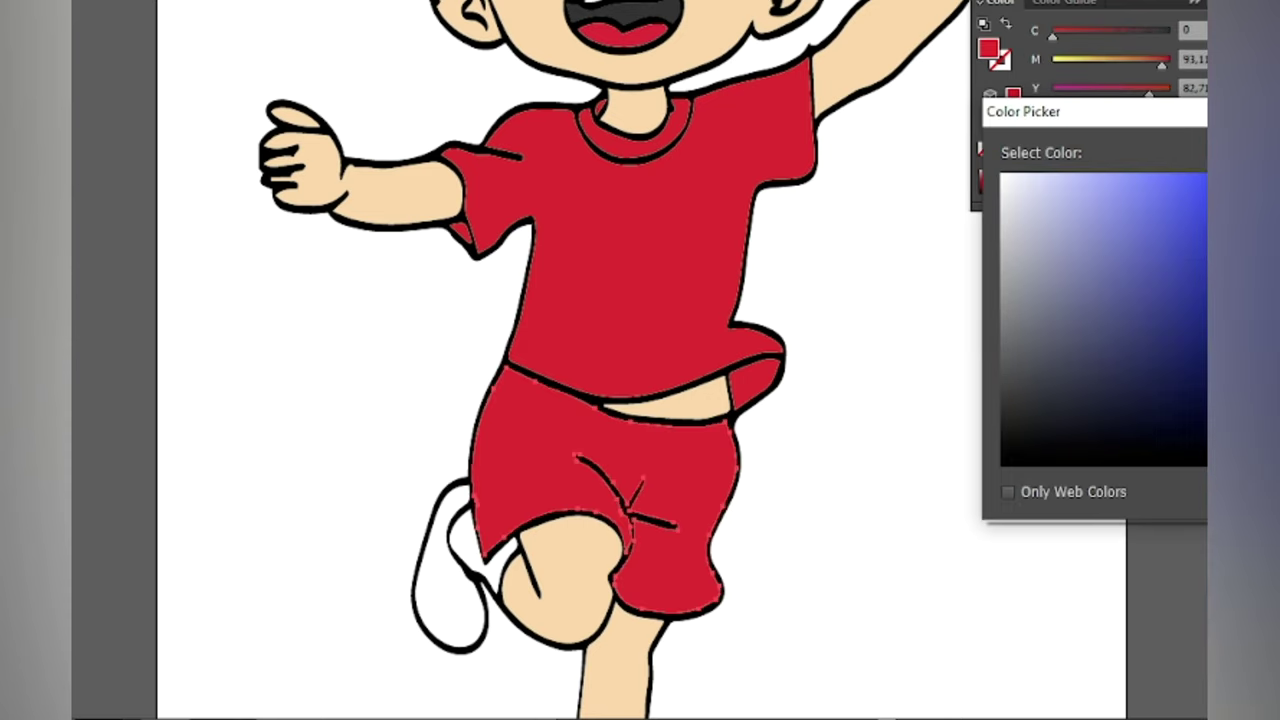
{"action": "key", "text": "Return"}
{"action": "left_click", "coordinate": [228, 314]}
Fill the raised shoe and the upper of the front shoe with the T-shirt's red
{"action": "left_click", "coordinate": [445, 544]}
{"action": "left_click", "coordinate": [452, 612]}
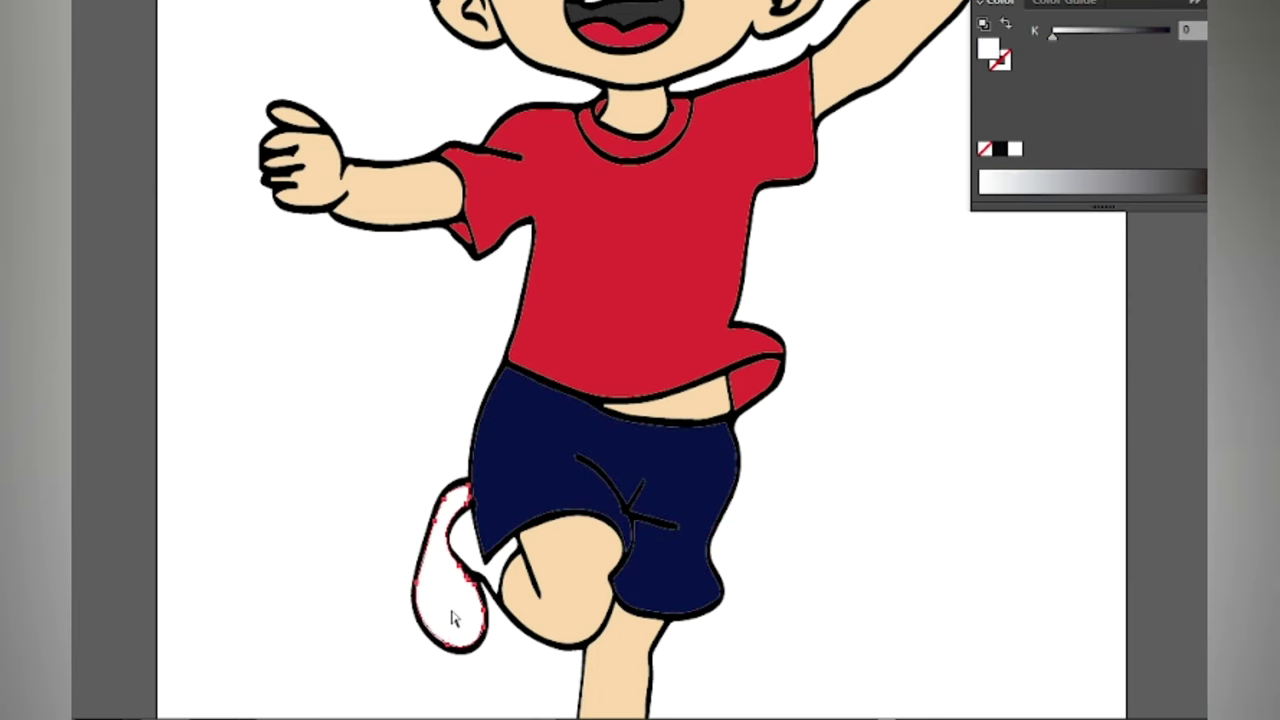
{"action": "scroll", "coordinate": [452, 618], "scroll_direction": "down", "scroll_amount": 5}
{"action": "left_click", "coordinate": [587, 612], "text": "shift"}
{"action": "left_click", "coordinate": [540, 118]}
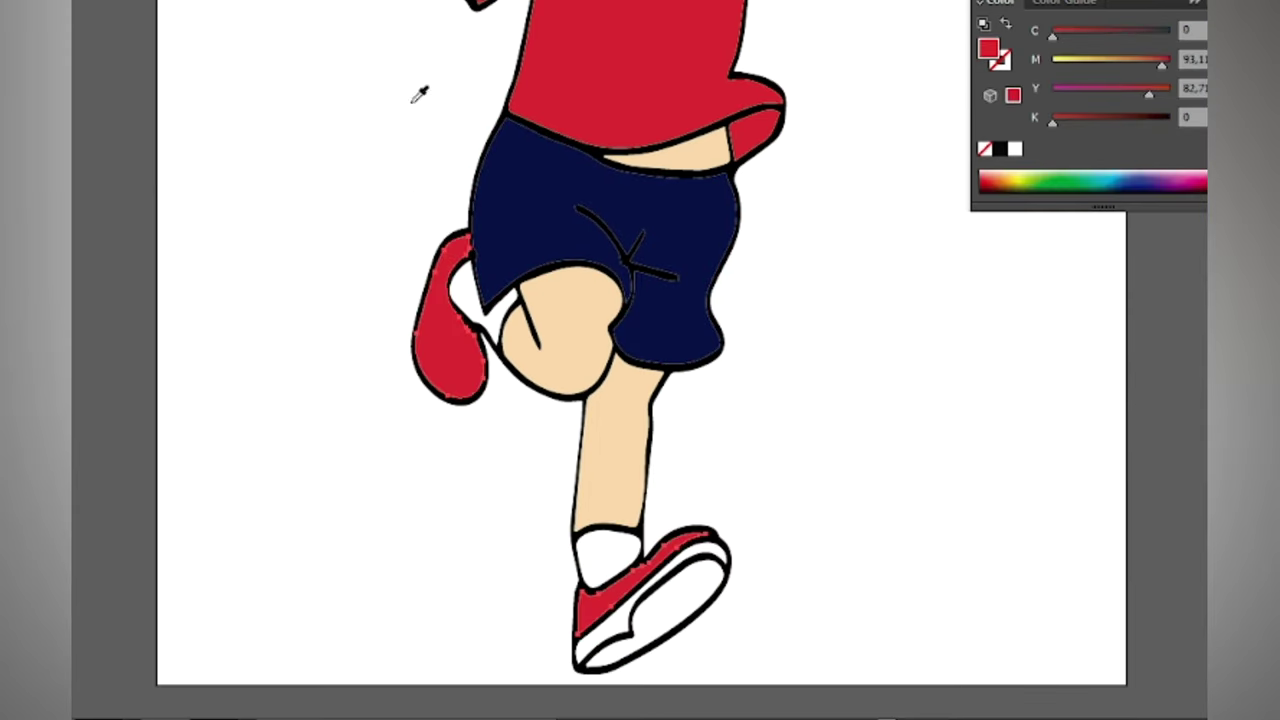
Fill the front shoe's sole with light grey of about K 23
{"action": "left_click", "coordinate": [665, 608]}
{"action": "double_click", "coordinate": [988, 48]}
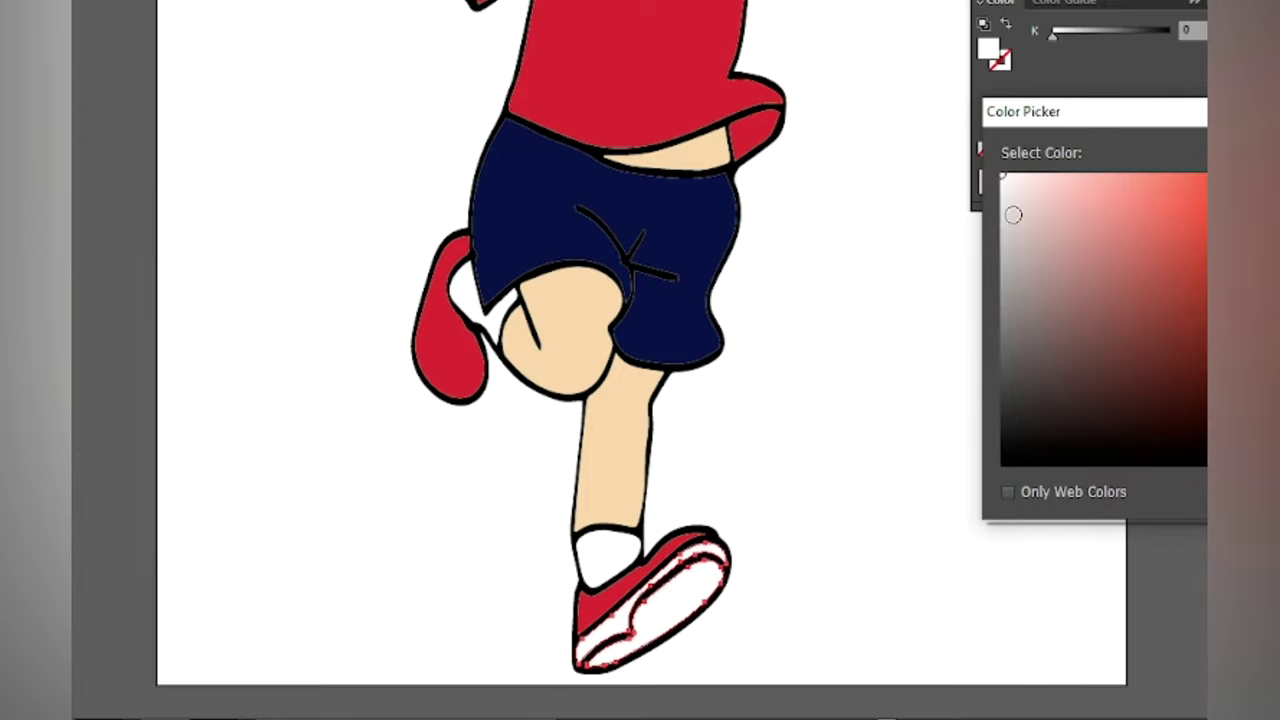
{"action": "key", "text": "Return"}
{"action": "left_click", "coordinate": [397, 196]}
{"action": "scroll", "coordinate": [397, 196], "scroll_direction": "up", "scroll_amount": 8}
{"action": "key", "text": "ctrl+0"}
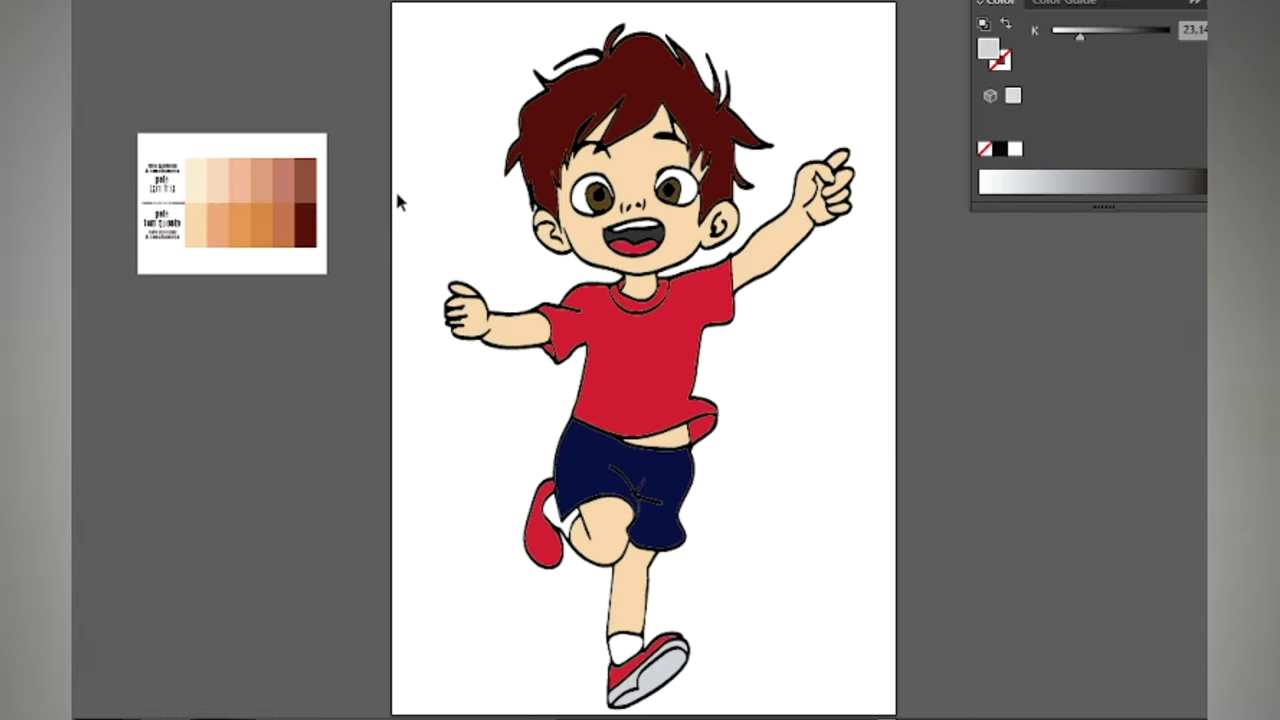
Take the outline's black as the current fill and draw freehand shadow shapes over the boy's face and ear
{"action": "key", "text": "ctrl+1"}
{"action": "left_click", "coordinate": [311, 230]}
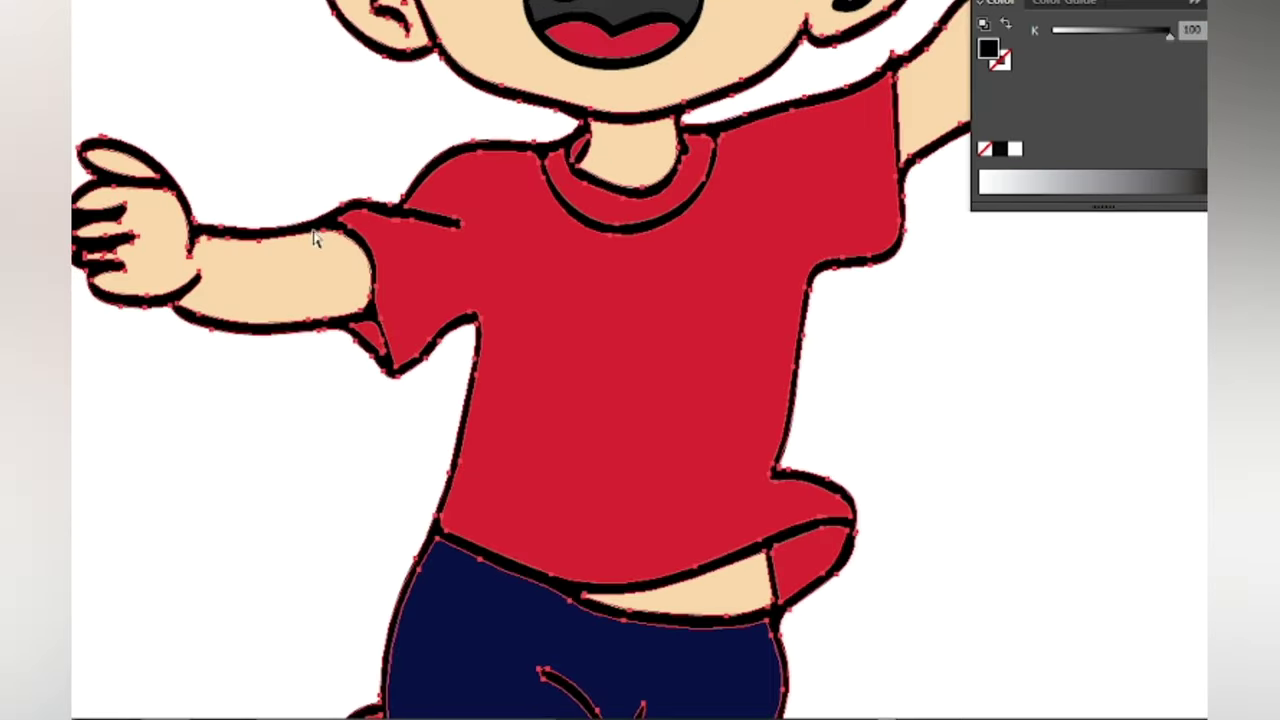
{"action": "key", "text": "ctrl+0"}
{"action": "left_click", "coordinate": [805, 351]}
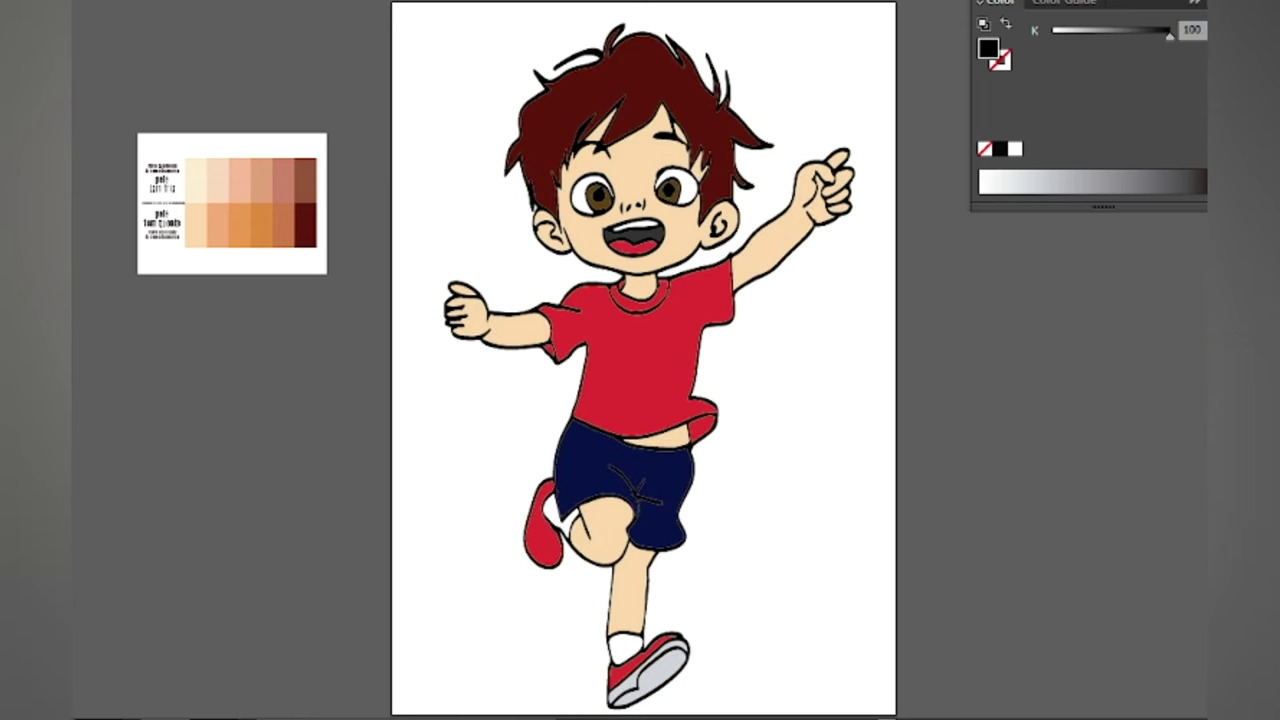
{"action": "left_click", "coordinate": [12, 282]}
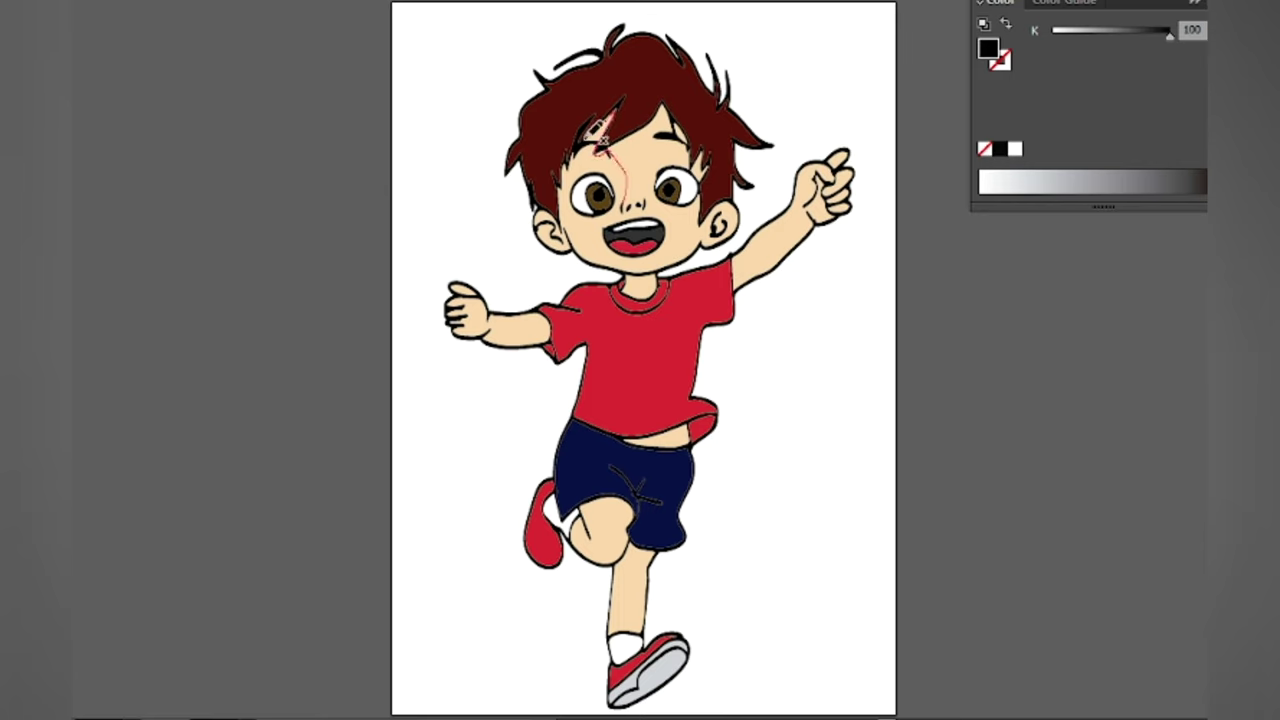
{"action": "left_click_drag", "start_coordinate": [640, 218], "coordinate": [590, 207]}
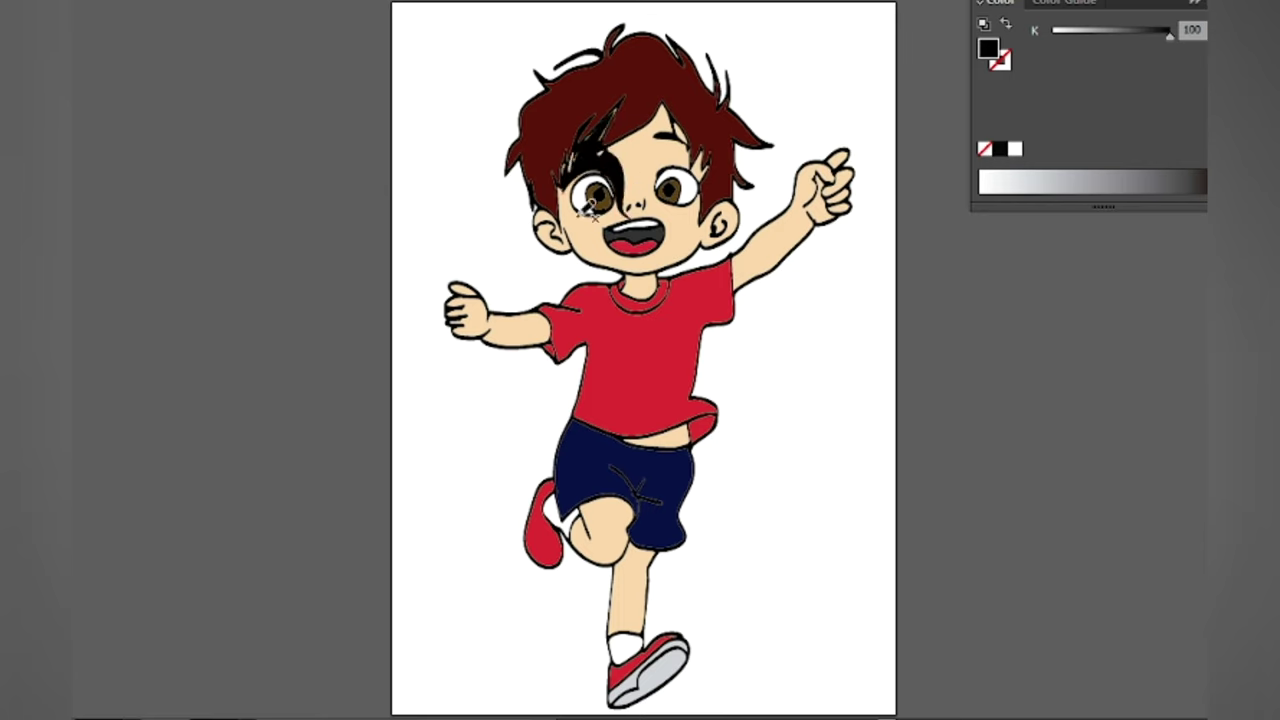
{"action": "mouse_move", "coordinate": [586, 252]}
{"action": "left_mouse_down"}
{"action": "mouse_move", "coordinate": [641, 265]}
{"action": "mouse_move", "coordinate": [593, 238]}
{"action": "mouse_move", "coordinate": [621, 212]}
{"action": "mouse_move", "coordinate": [691, 208]}
{"action": "mouse_move", "coordinate": [711, 228]}
{"action": "mouse_move", "coordinate": [723, 222]}
{"action": "mouse_move", "coordinate": [667, 264]}
{"action": "mouse_move", "coordinate": [691, 210]}
{"action": "mouse_move", "coordinate": [685, 162]}
{"action": "mouse_move", "coordinate": [705, 176]}
{"action": "mouse_move", "coordinate": [669, 134]}
{"action": "mouse_move", "coordinate": [714, 165]}
{"action": "mouse_move", "coordinate": [678, 120]}
{"action": "mouse_move", "coordinate": [632, 146]}
{"action": "left_mouse_up"}
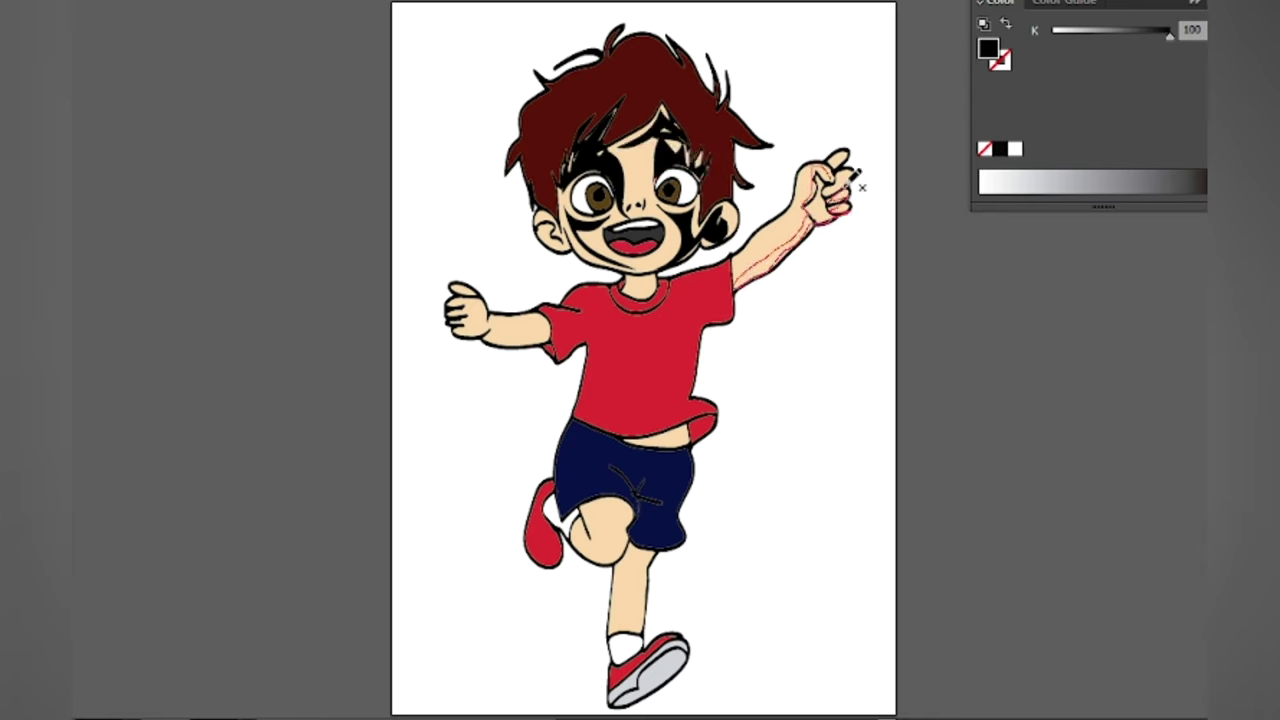
Draw black freehand shadow shapes on both arms and hands and over the shoulder and sleeve of the lower arm
{"action": "left_click_drag", "start_coordinate": [852, 180], "coordinate": [850, 178]}
{"action": "mouse_move", "coordinate": [552, 314]}
{"action": "left_mouse_down"}
{"action": "mouse_move", "coordinate": [473, 300]}
{"action": "mouse_move", "coordinate": [473, 325]}
{"action": "mouse_move", "coordinate": [455, 322]}
{"action": "mouse_move", "coordinate": [461, 287]}
{"action": "mouse_move", "coordinate": [492, 300]}
{"action": "left_mouse_up"}
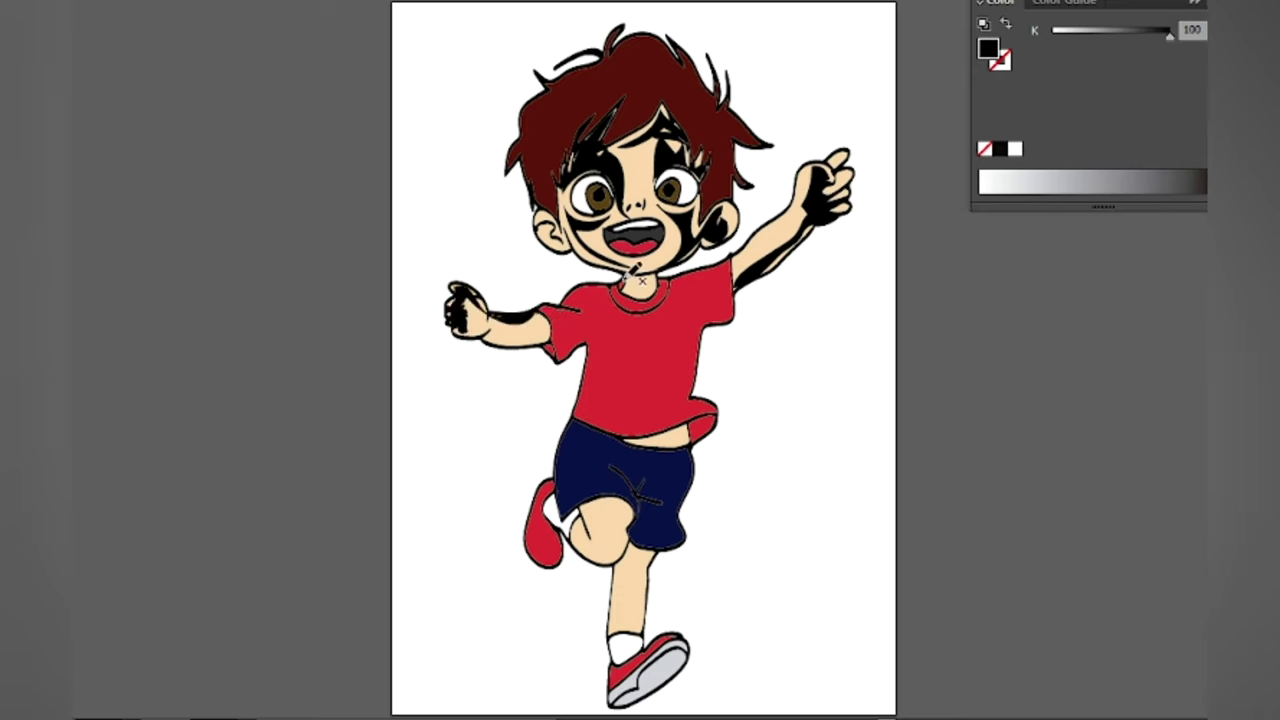
{"action": "left_click_drag", "start_coordinate": [566, 320], "coordinate": [615, 288]}
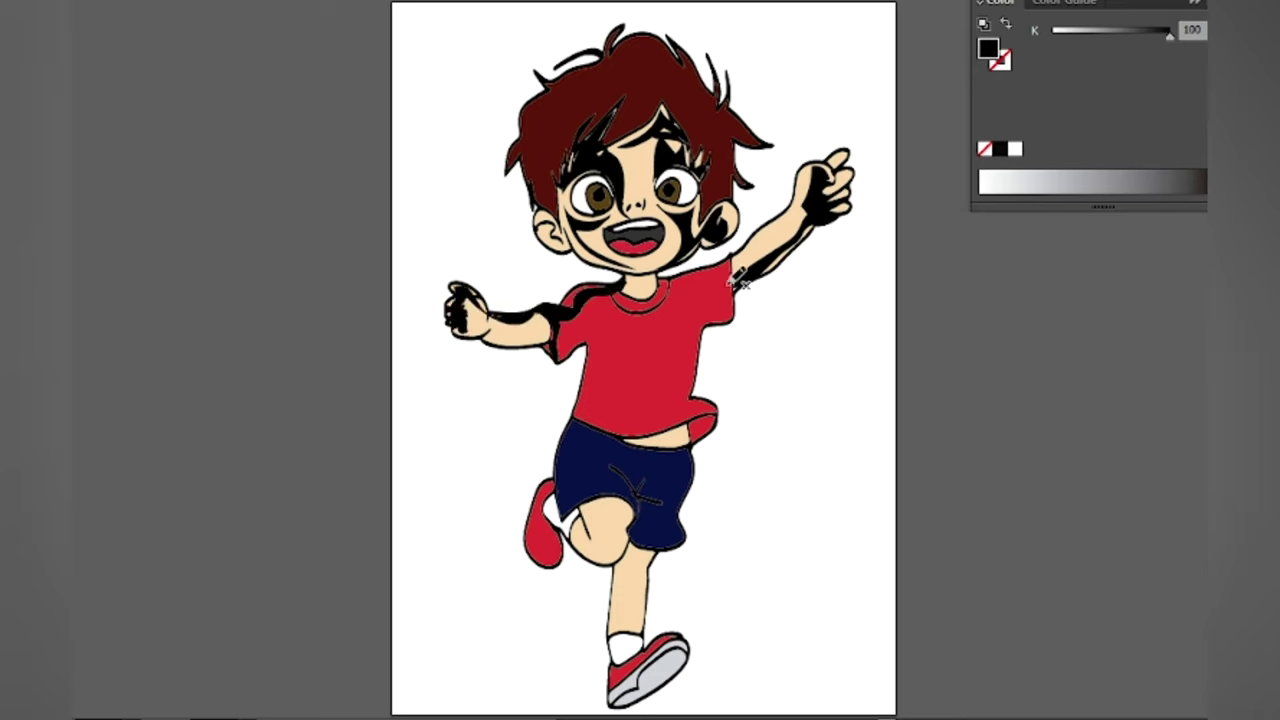
Draw black freehand shadow shapes on the T-shirt's side and hem, shorts, legs and shoes, undoing unwanted strokes
{"action": "mouse_move", "coordinate": [703, 407]}
{"action": "left_mouse_down"}
{"action": "mouse_move", "coordinate": [730, 300]}
{"action": "mouse_move", "coordinate": [658, 426]}
{"action": "mouse_move", "coordinate": [689, 428]}
{"action": "mouse_move", "coordinate": [629, 440]}
{"action": "mouse_move", "coordinate": [699, 425]}
{"action": "mouse_move", "coordinate": [677, 413]}
{"action": "mouse_move", "coordinate": [684, 401]}
{"action": "mouse_move", "coordinate": [634, 440]}
{"action": "mouse_move", "coordinate": [685, 421]}
{"action": "left_mouse_up"}
{"action": "key", "text": "ctrl+z"}
{"action": "mouse_move", "coordinate": [613, 458]}
{"action": "left_mouse_down"}
{"action": "mouse_move", "coordinate": [649, 488]}
{"action": "mouse_move", "coordinate": [637, 531]}
{"action": "mouse_move", "coordinate": [681, 524]}
{"action": "left_mouse_up"}
{"action": "key", "text": "ctrl+z"}
{"action": "mouse_move", "coordinate": [649, 442]}
{"action": "left_mouse_down"}
{"action": "mouse_move", "coordinate": [673, 529]}
{"action": "mouse_move", "coordinate": [651, 541]}
{"action": "mouse_move", "coordinate": [681, 511]}
{"action": "mouse_move", "coordinate": [696, 441]}
{"action": "mouse_move", "coordinate": [645, 441]}
{"action": "mouse_move", "coordinate": [619, 471]}
{"action": "mouse_move", "coordinate": [617, 565]}
{"action": "mouse_move", "coordinate": [668, 440]}
{"action": "left_mouse_up"}
{"action": "mouse_move", "coordinate": [644, 537]}
{"action": "left_mouse_down"}
{"action": "mouse_move", "coordinate": [646, 645]}
{"action": "mouse_move", "coordinate": [688, 640]}
{"action": "mouse_move", "coordinate": [674, 683]}
{"action": "mouse_move", "coordinate": [628, 647]}
{"action": "mouse_move", "coordinate": [636, 543]}
{"action": "mouse_move", "coordinate": [607, 548]}
{"action": "mouse_move", "coordinate": [583, 524]}
{"action": "mouse_move", "coordinate": [612, 529]}
{"action": "mouse_move", "coordinate": [537, 529]}
{"action": "mouse_move", "coordinate": [558, 563]}
{"action": "mouse_move", "coordinate": [571, 526]}
{"action": "left_mouse_up"}
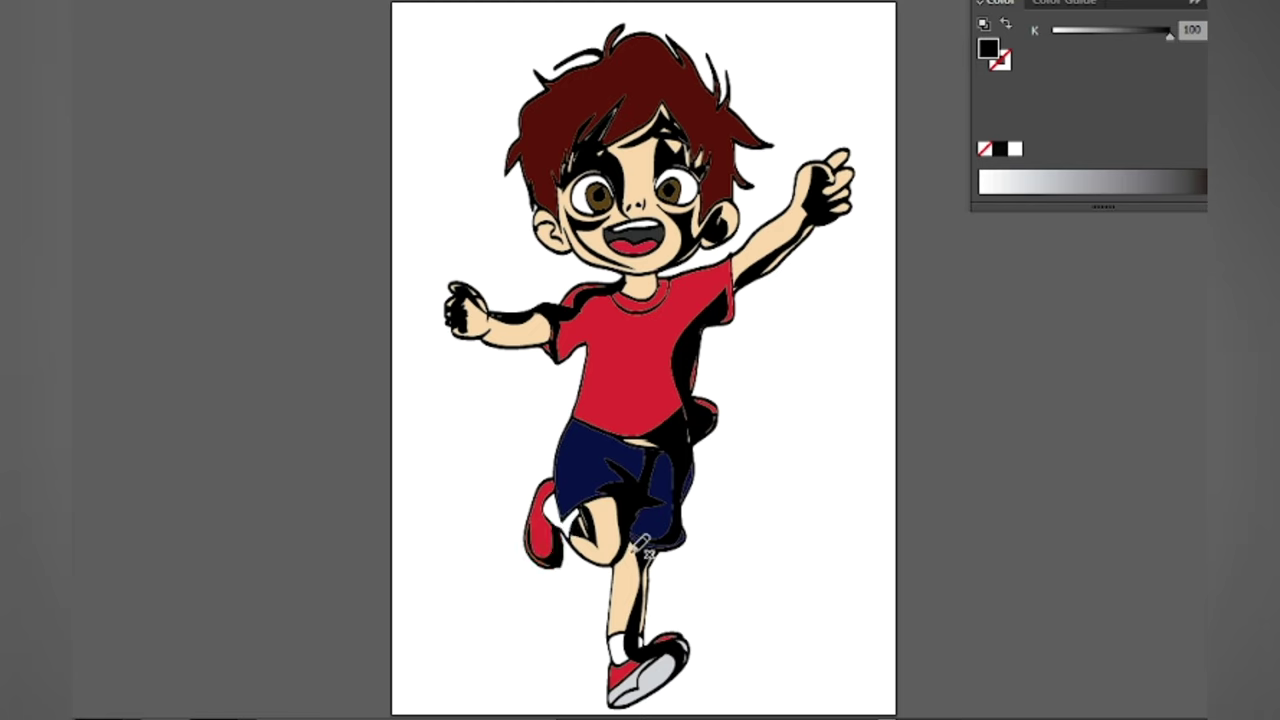
Draw black freehand shadow shapes over the crown of the hair and the side by the raised arm
{"action": "mouse_move", "coordinate": [712, 128]}
{"action": "left_mouse_down"}
{"action": "mouse_move", "coordinate": [725, 167]}
{"action": "mouse_move", "coordinate": [733, 128]}
{"action": "left_mouse_up"}
{"action": "key", "text": "ctrl+z"}
{"action": "mouse_move", "coordinate": [677, 67]}
{"action": "left_mouse_down"}
{"action": "mouse_move", "coordinate": [725, 131]}
{"action": "mouse_move", "coordinate": [734, 180]}
{"action": "left_mouse_up"}
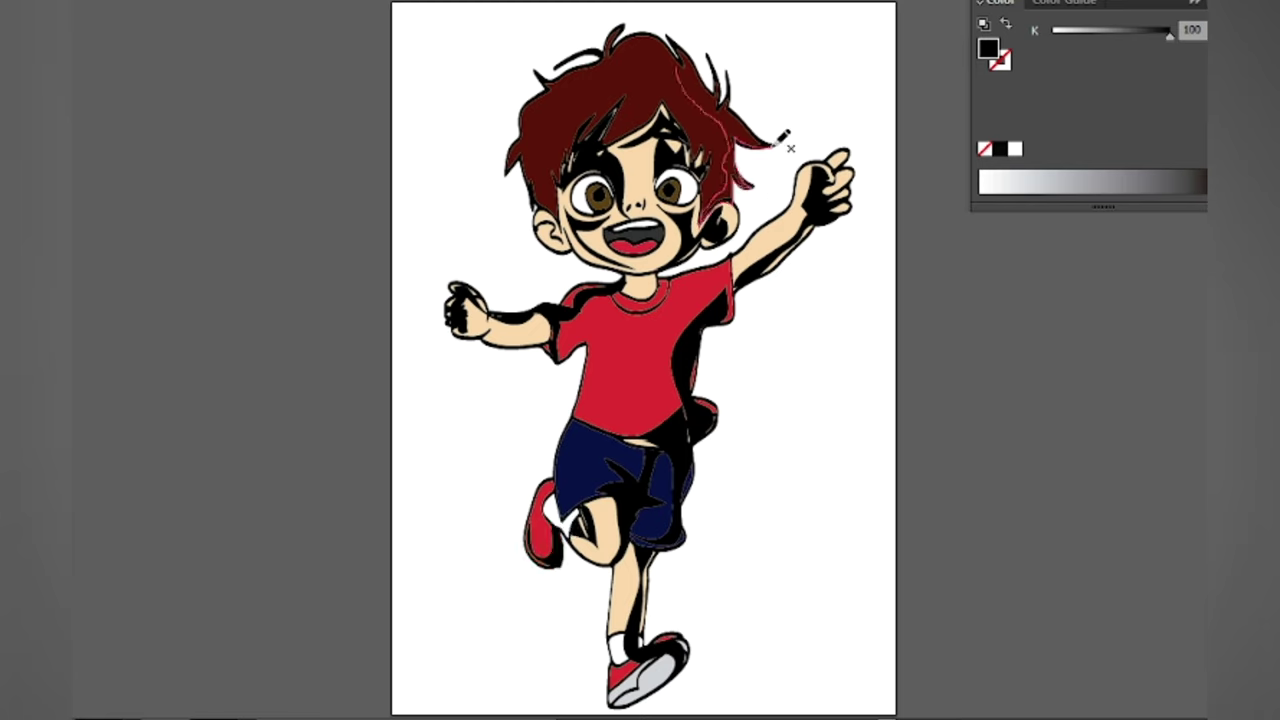
{"action": "mouse_move", "coordinate": [680, 32]}
{"action": "left_mouse_down"}
{"action": "mouse_move", "coordinate": [609, 52]}
{"action": "mouse_move", "coordinate": [611, 75]}
{"action": "mouse_move", "coordinate": [710, 100]}
{"action": "left_mouse_up"}
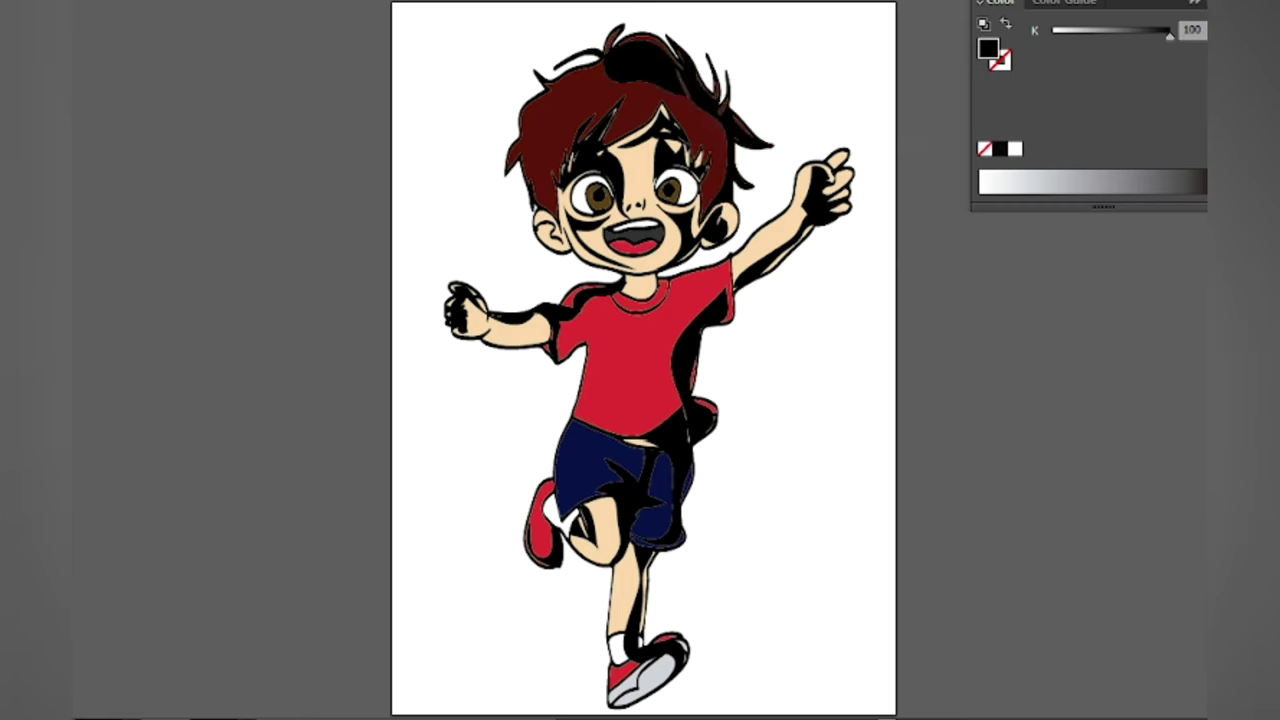
Select all shadow shapes and try the Overlay, Color Dodge and Soft Light blend modes on them
{"action": "key", "text": "ctrl+a"}
{"action": "left_click", "coordinate": [1240, 270]}
{"action": "left_click", "coordinate": [1075, 299]}
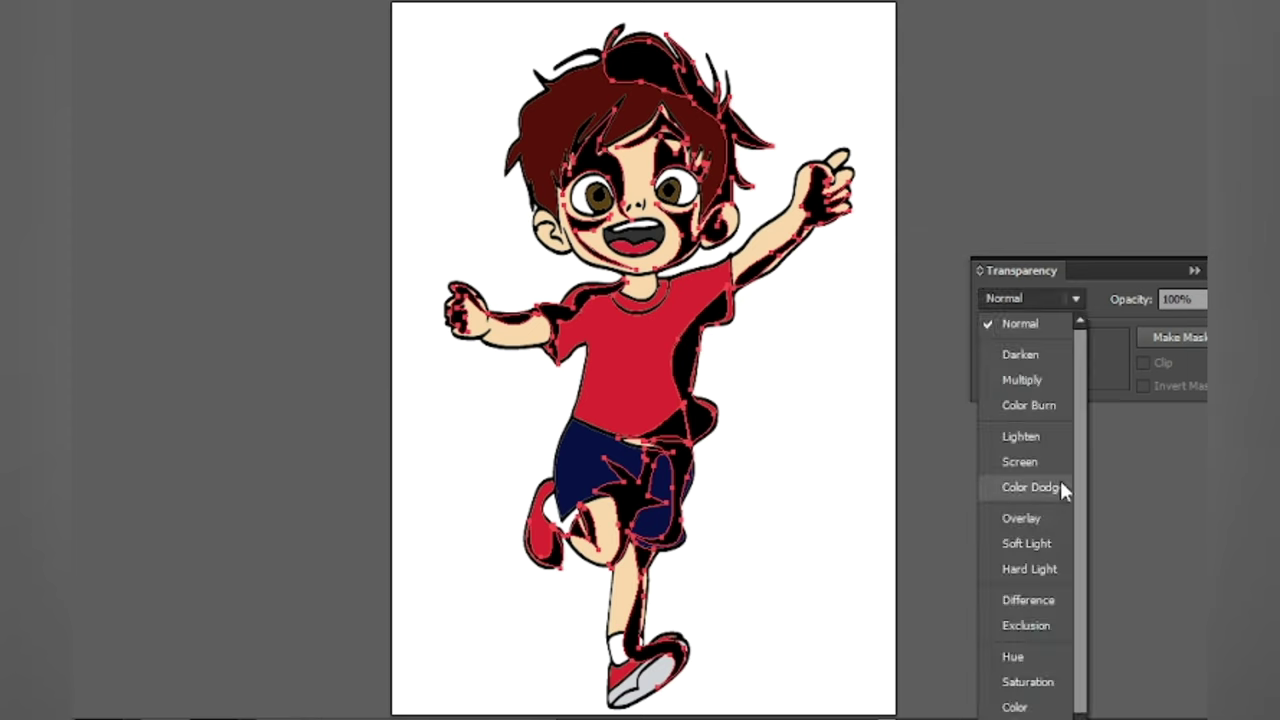
{"action": "left_click", "coordinate": [1036, 518]}
{"action": "left_click", "coordinate": [1075, 298]}
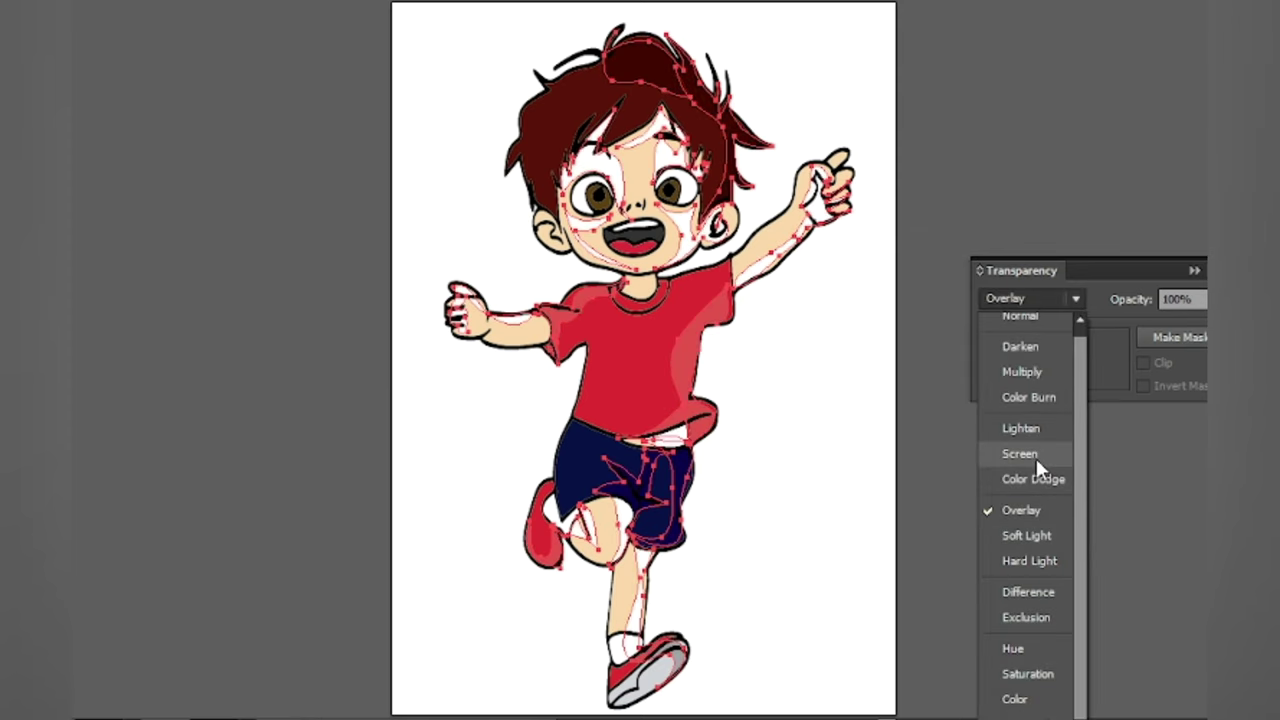
{"action": "left_click", "coordinate": [1040, 472]}
{"action": "left_click", "coordinate": [1075, 298]}
{"action": "left_click", "coordinate": [1063, 514]}
{"action": "left_click", "coordinate": [1057, 296]}
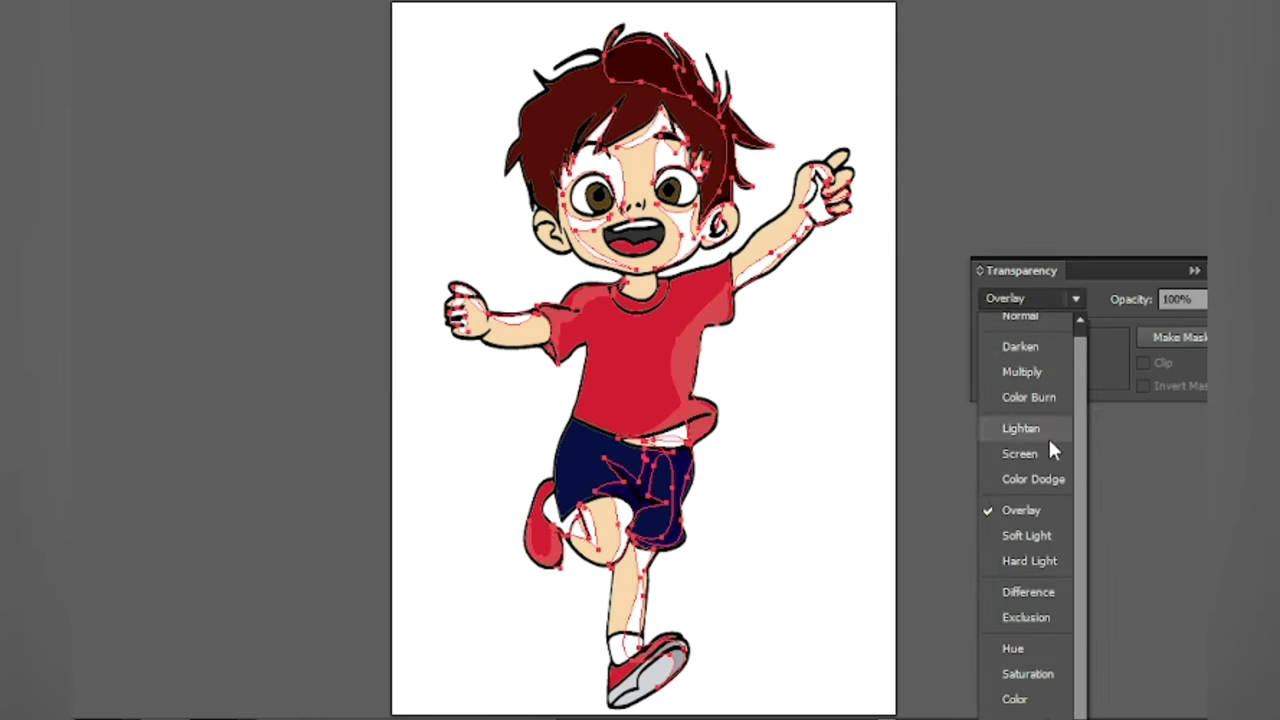
{"action": "left_click", "coordinate": [1035, 543]}
Test the shadow shapes with the Overlay, Color Dodge, Lighten and Screen blend modes
{"action": "left_click", "coordinate": [1070, 298]}
{"action": "left_click", "coordinate": [1031, 510]}
{"action": "left_click", "coordinate": [1060, 298]}
{"action": "left_click", "coordinate": [1035, 479]}
{"action": "left_click", "coordinate": [1060, 298]}
{"action": "left_click", "coordinate": [1021, 428]}
{"action": "left_click", "coordinate": [1060, 298]}
{"action": "left_click", "coordinate": [1020, 453]}
Try Hard Light and Soft Light on the shadow shapes and deselect them to check the look
{"action": "left_click", "coordinate": [1040, 298]}
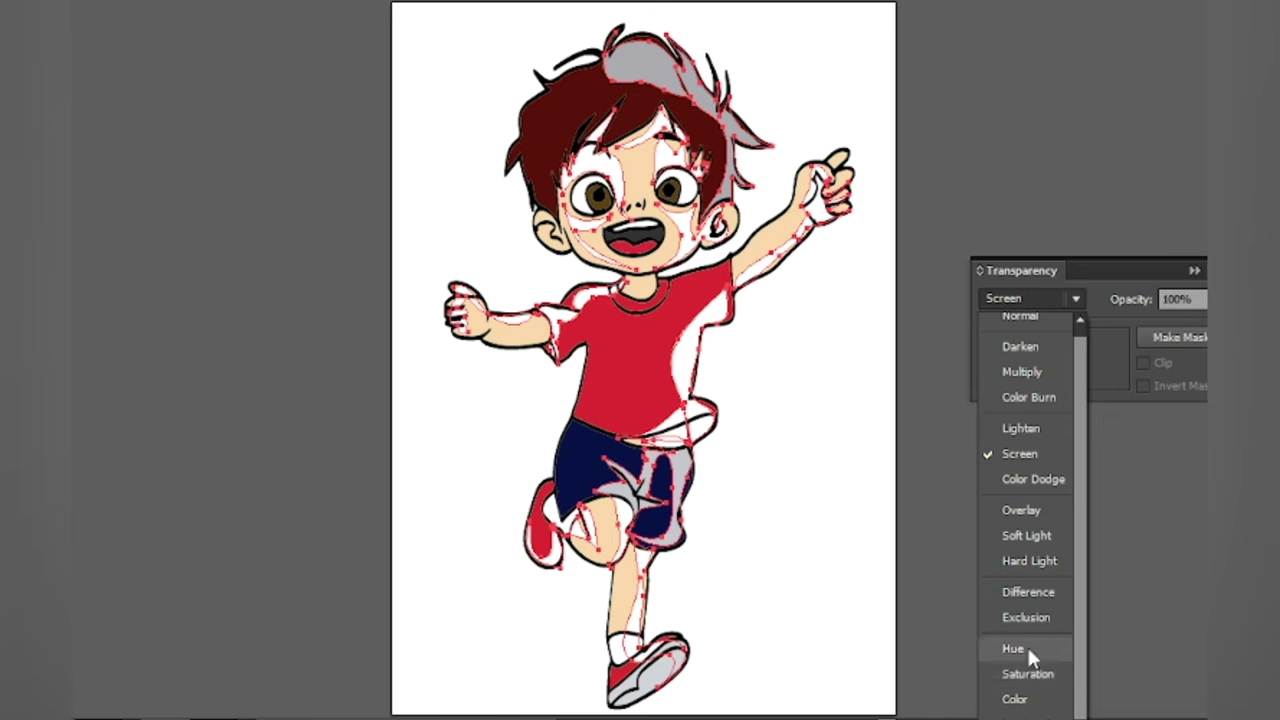
{"action": "left_click", "coordinate": [1014, 563]}
{"action": "left_click", "coordinate": [1057, 298]}
{"action": "left_click", "coordinate": [1027, 535]}
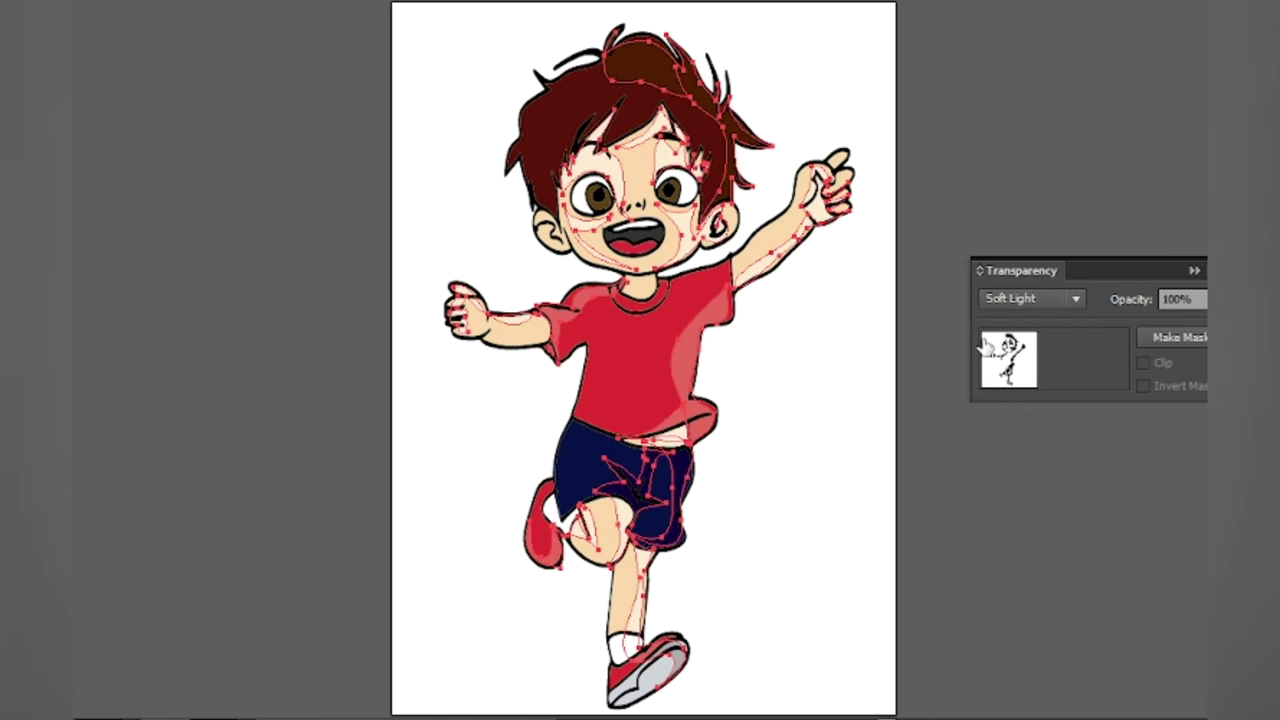
{"action": "left_click", "coordinate": [175, 194]}
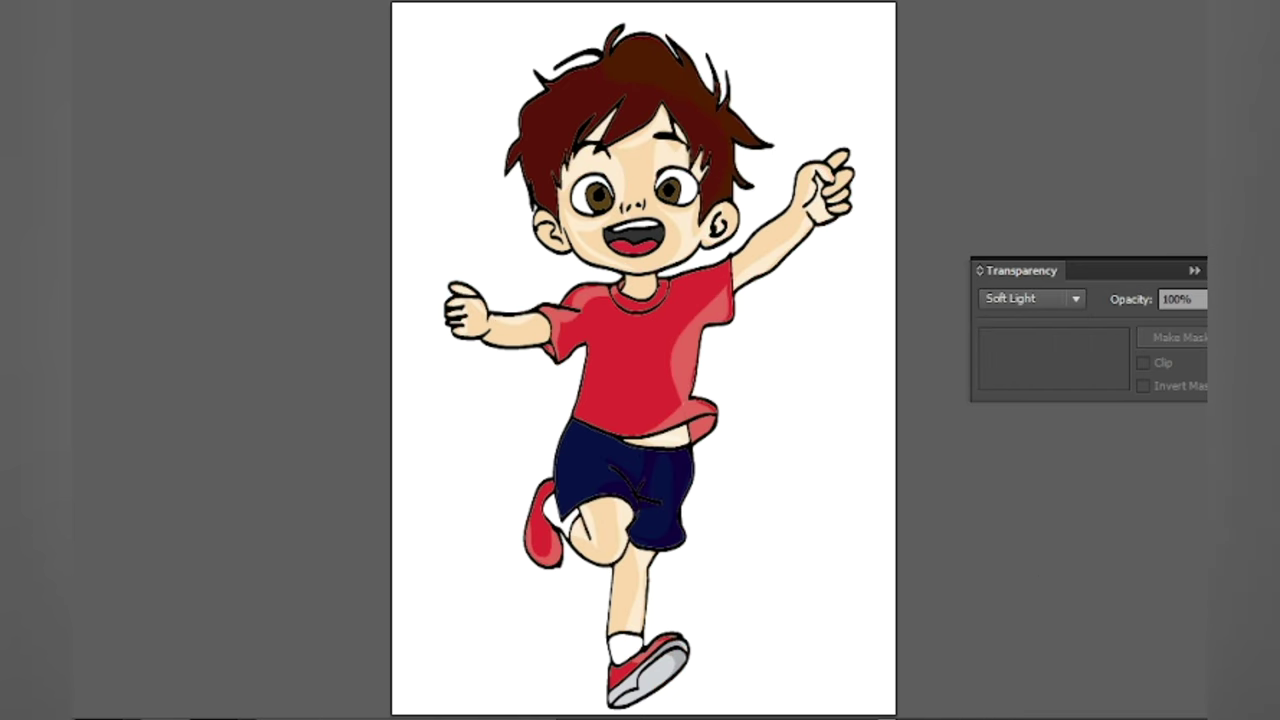
Reselect the shadow shapes, compare Overlay, Color Dodge, Screen, Lighten and Color Burn, and settle on the Multiply blend mode
{"action": "left_click", "coordinate": [662, 490]}
{"action": "left_click", "coordinate": [1031, 298]}
{"action": "left_click", "coordinate": [1015, 505]}
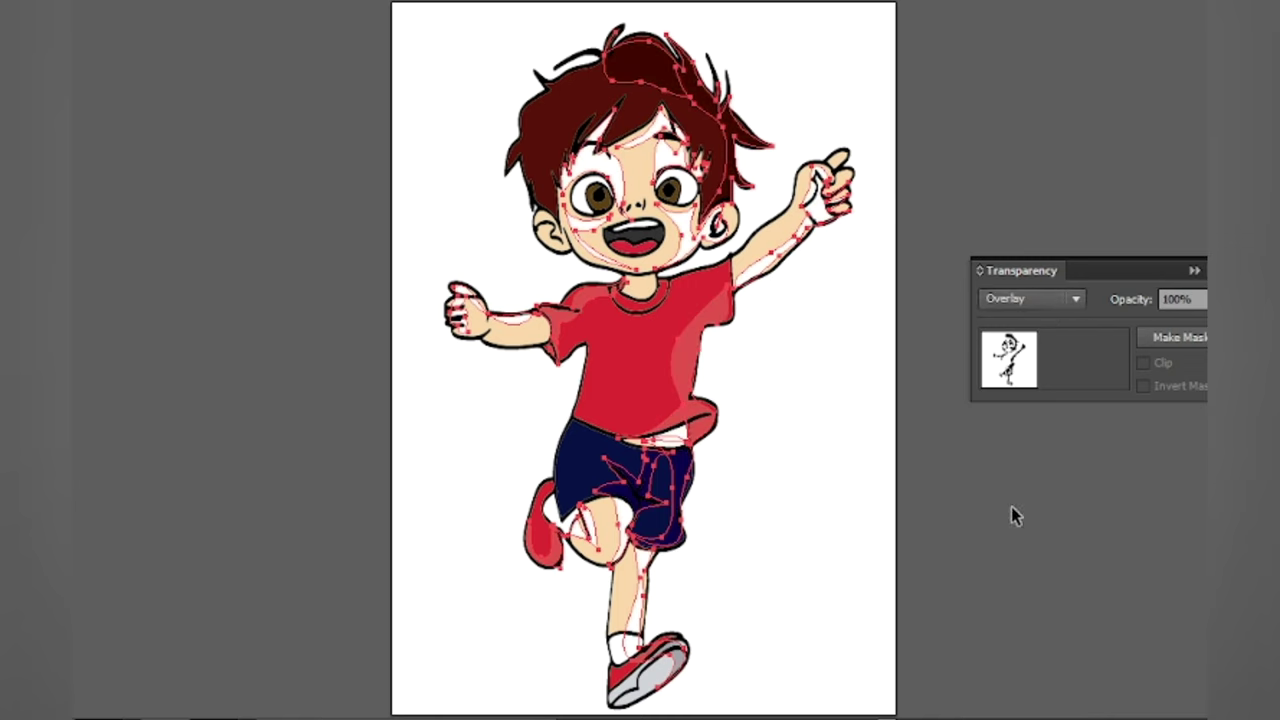
{"action": "left_click", "coordinate": [1031, 298]}
{"action": "left_click", "coordinate": [1043, 482]}
{"action": "left_click", "coordinate": [1041, 295]}
{"action": "left_click", "coordinate": [1035, 451]}
{"action": "left_click", "coordinate": [1055, 291]}
{"action": "left_click", "coordinate": [1026, 429]}
{"action": "left_click", "coordinate": [1031, 298]}
{"action": "left_click", "coordinate": [1027, 394]}
{"action": "left_click", "coordinate": [1052, 296]}
{"action": "left_click", "coordinate": [1024, 372]}
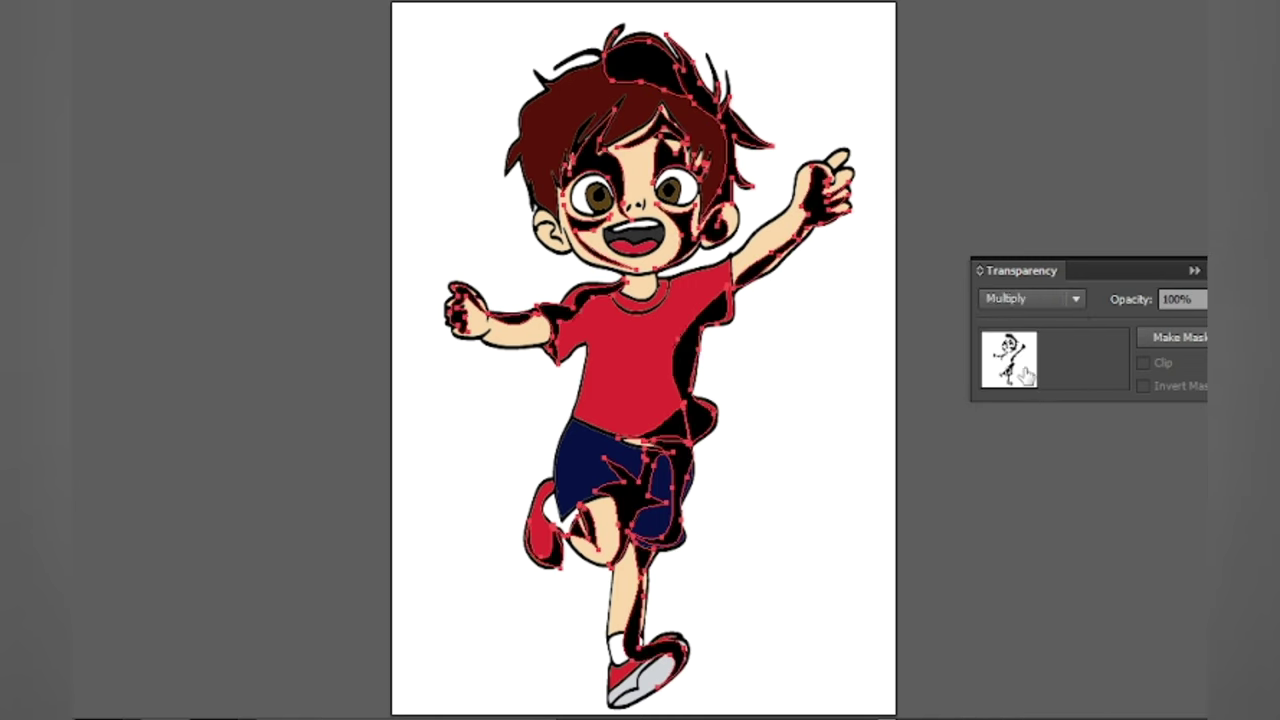
{"action": "left_click", "coordinate": [137, 370]}
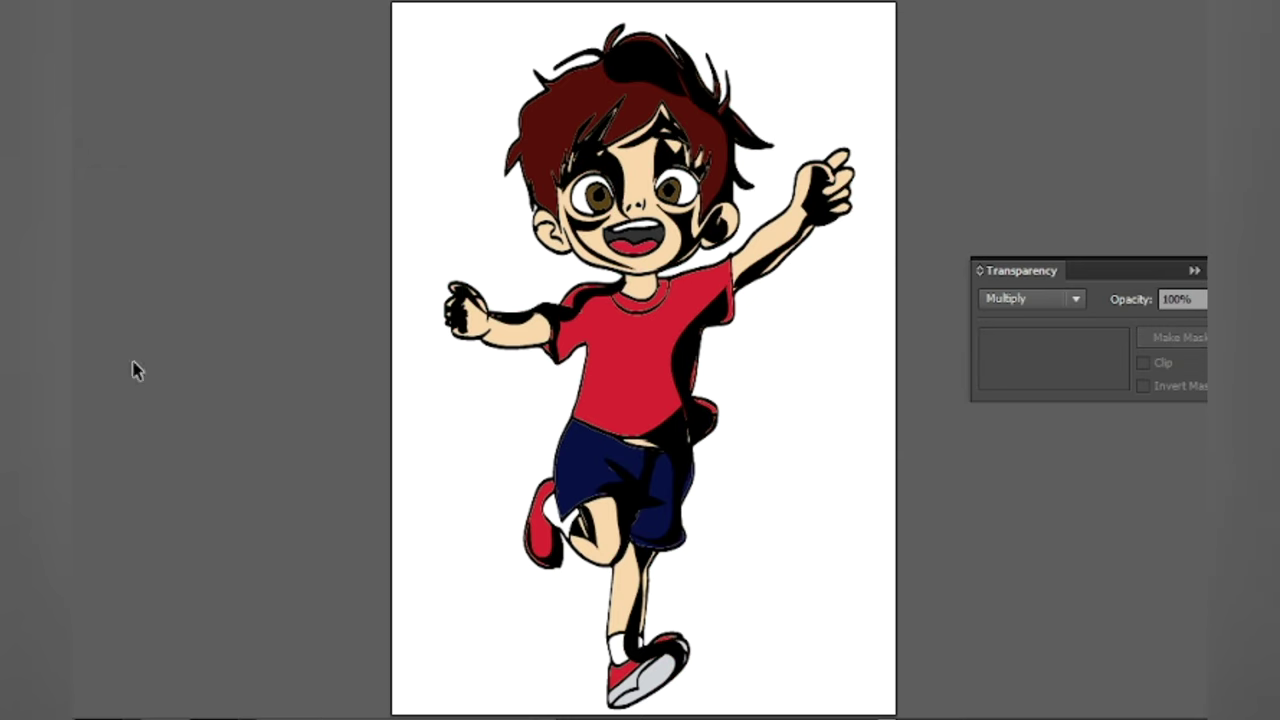
Recolour the shadow on the lower hand and forearm with the sampled skin tone and set it to Multiply
{"action": "left_click", "coordinate": [458, 315]}
{"action": "left_click", "coordinate": [518, 325]}
{"action": "left_click", "coordinate": [1039, 296]}
{"action": "left_click", "coordinate": [1022, 374]}
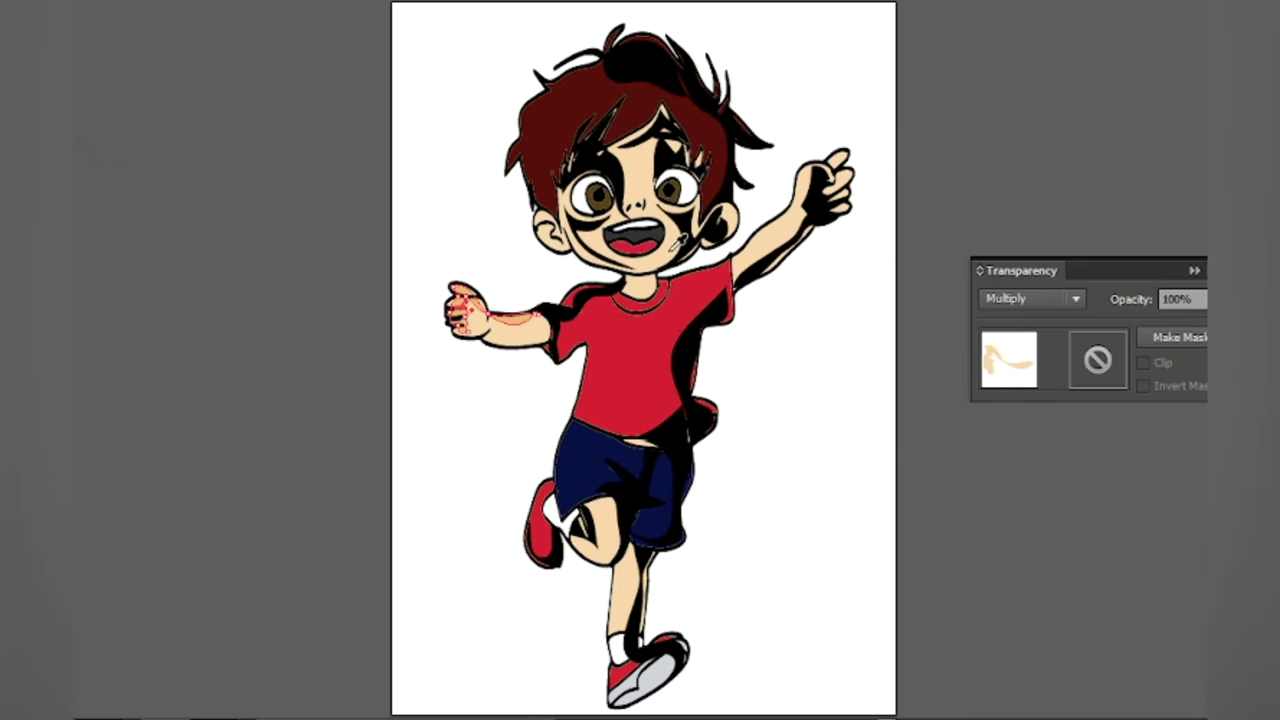
Recolour the shadows on the shirt, shoes and lower leg with the sampled shirt red and set them to Multiply
{"action": "left_click", "coordinate": [598, 295]}
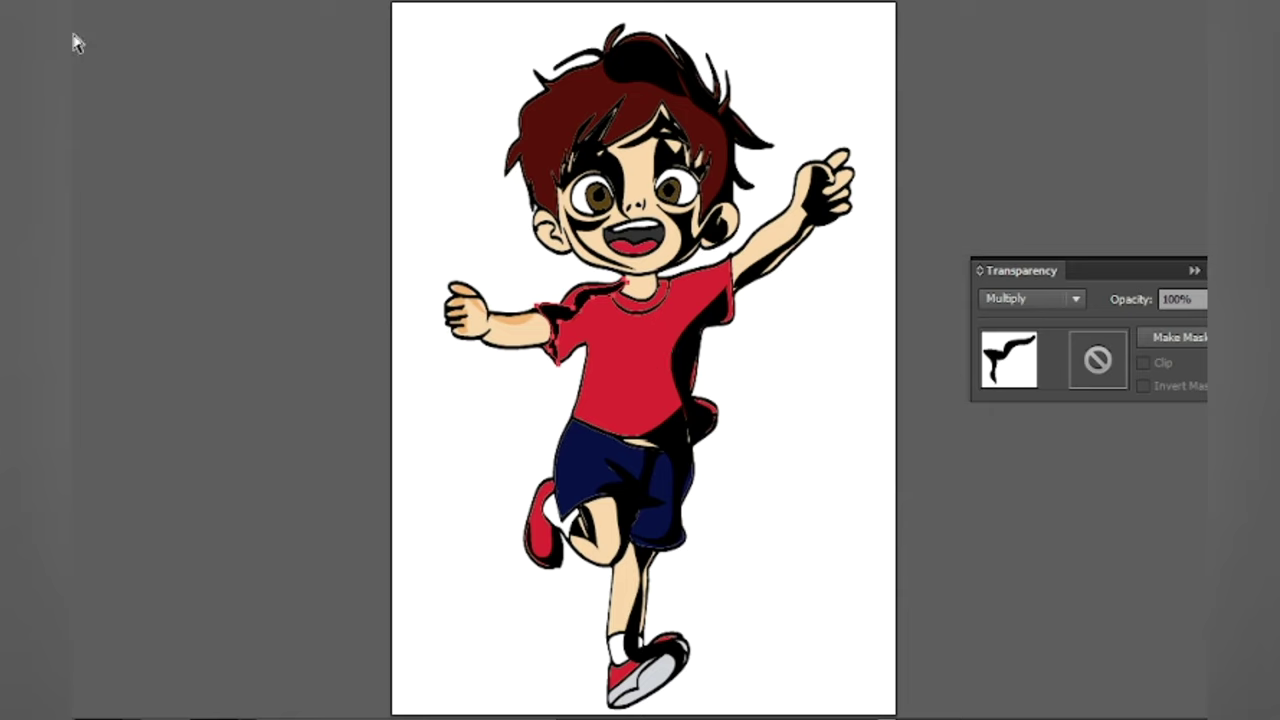
{"action": "left_click", "coordinate": [688, 327]}
{"action": "left_click", "coordinate": [551, 558], "text": "shift"}
{"action": "left_click", "coordinate": [680, 657], "text": "shift"}
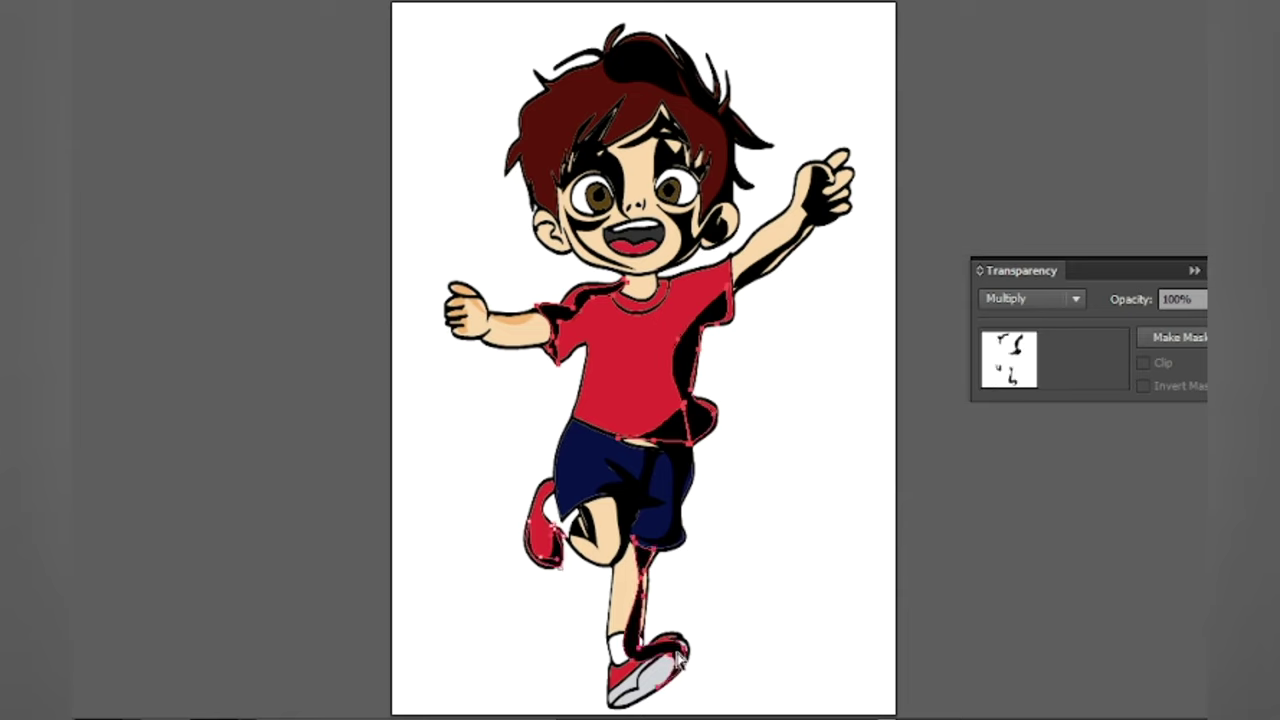
{"action": "left_click", "coordinate": [660, 347]}
{"action": "left_click", "coordinate": [1034, 298]}
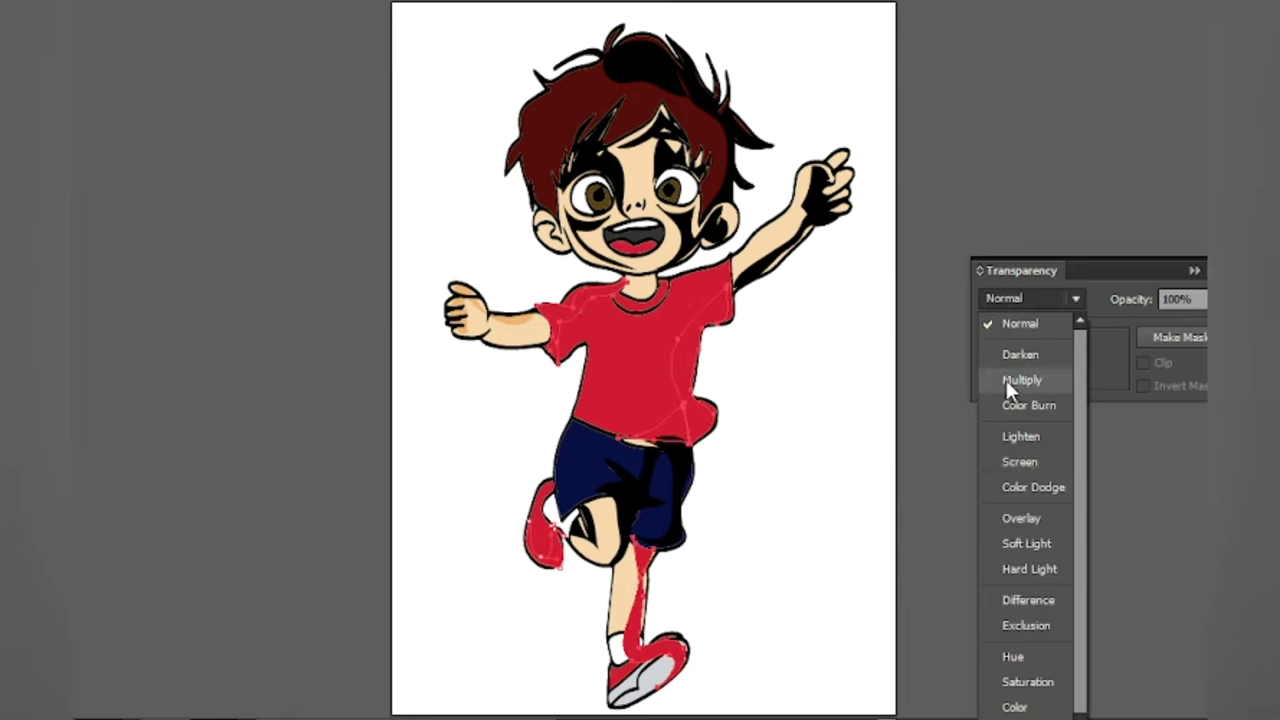
{"action": "left_click", "coordinate": [1005, 375]}
Recolour the shadows on the face, ear and raised arm with the sampled skin tone and set them to Multiply
{"action": "left_click", "coordinate": [753, 270]}
{"action": "left_click", "coordinate": [685, 226], "text": "shift"}
{"action": "left_click", "coordinate": [664, 158], "text": "shift"}
{"action": "left_click", "coordinate": [664, 127], "text": "shift"}
{"action": "left_click", "coordinate": [600, 163], "text": "shift"}
{"action": "left_click", "coordinate": [585, 224], "text": "shift"}
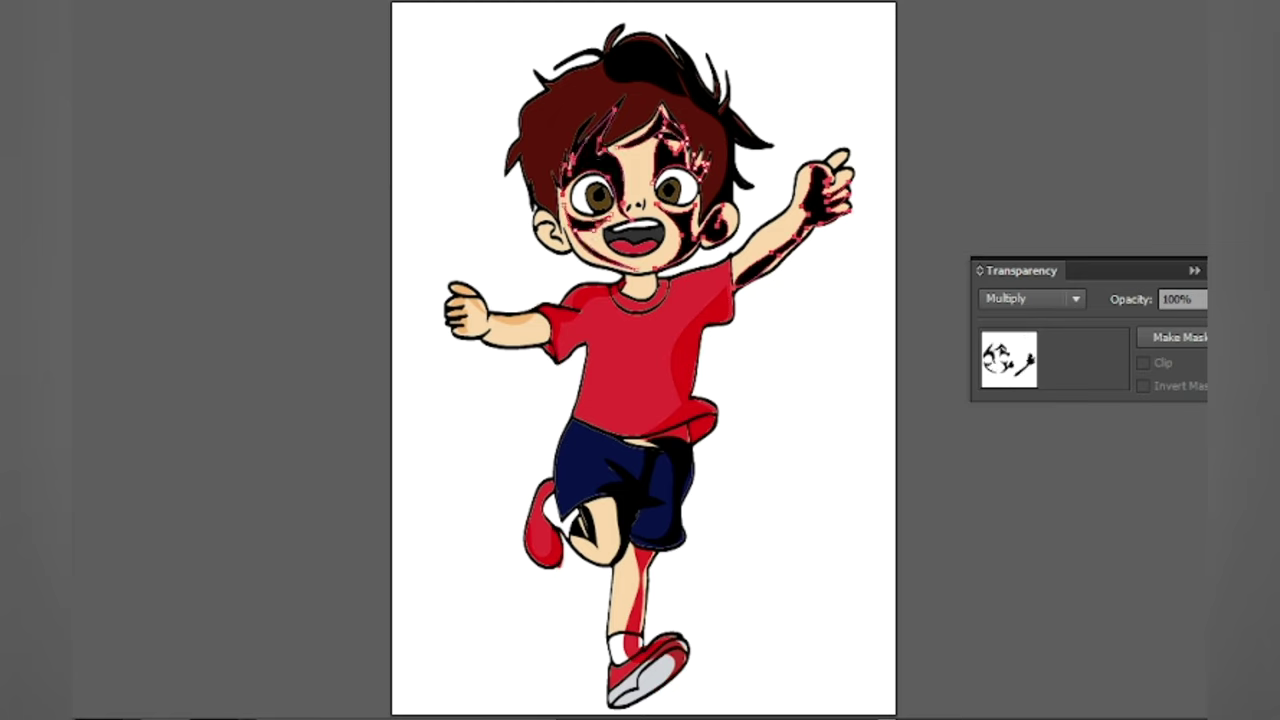
{"action": "left_click", "coordinate": [540, 198]}
{"action": "left_click", "coordinate": [1034, 298]}
{"action": "left_click", "coordinate": [1005, 374]}
{"action": "left_click", "coordinate": [843, 253]}
Recolour the two shorts shadows with the sampled navy of the shorts and set them to Multiply
{"action": "left_click", "coordinate": [651, 481]}
{"action": "left_click", "coordinate": [683, 478], "text": "shift"}
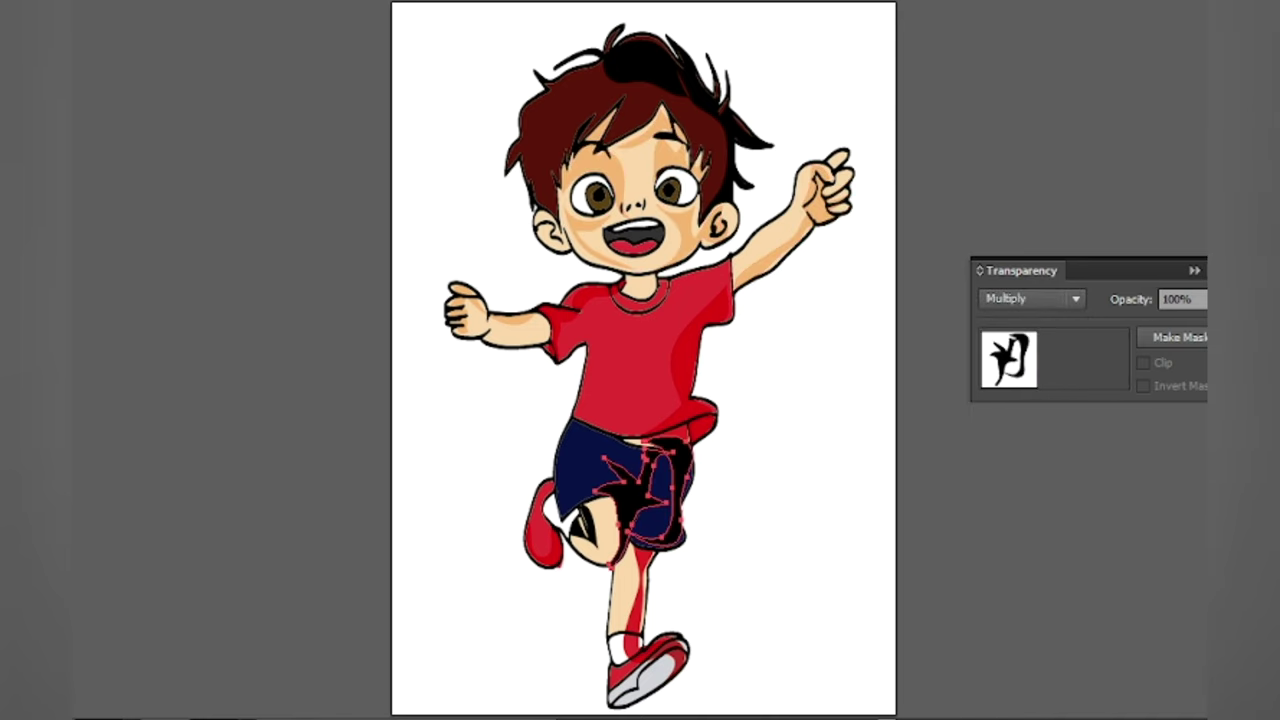
{"action": "key", "text": "i"}
{"action": "left_click", "coordinate": [582, 462]}
{"action": "left_click", "coordinate": [1068, 299]}
{"action": "left_click", "coordinate": [1020, 379]}
{"action": "left_click", "coordinate": [775, 456]}
Recolour the small shadow on the bent knee by sampling the Multiply skin shadow on the face
{"action": "left_click", "coordinate": [586, 528]}
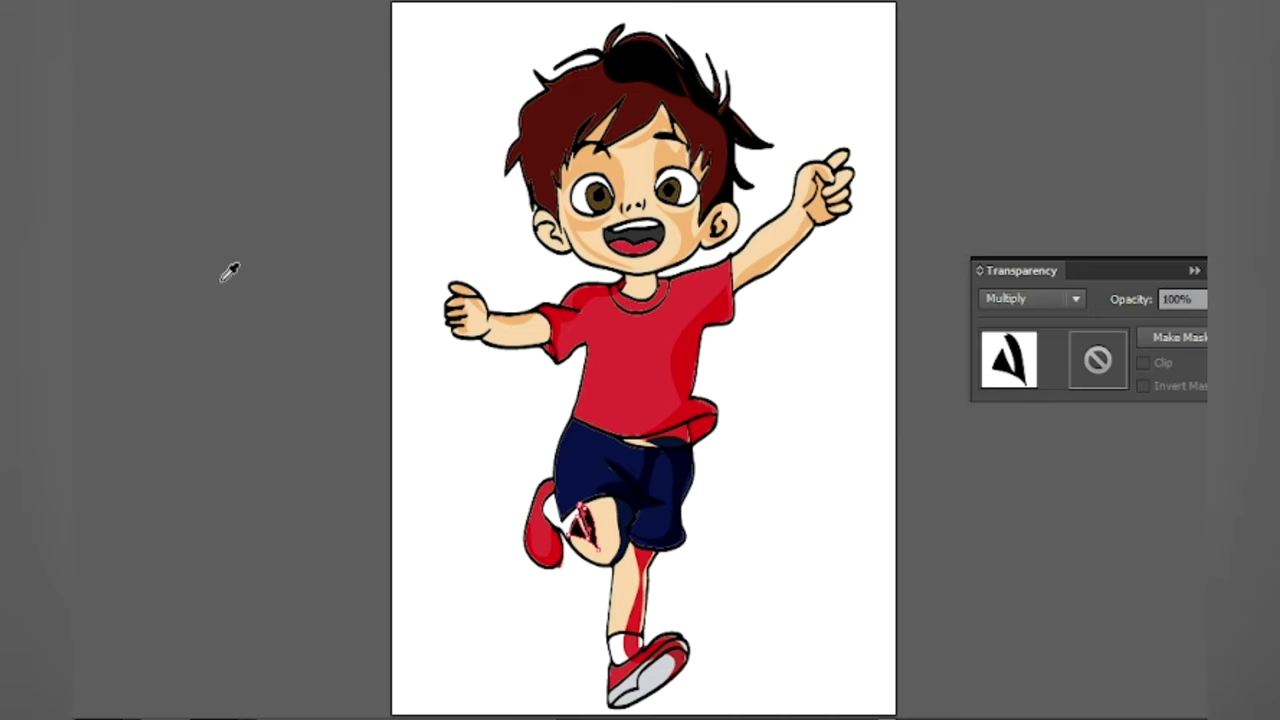
{"action": "left_click", "coordinate": [598, 162]}
{"action": "key", "text": "ctrl+shift+a"}
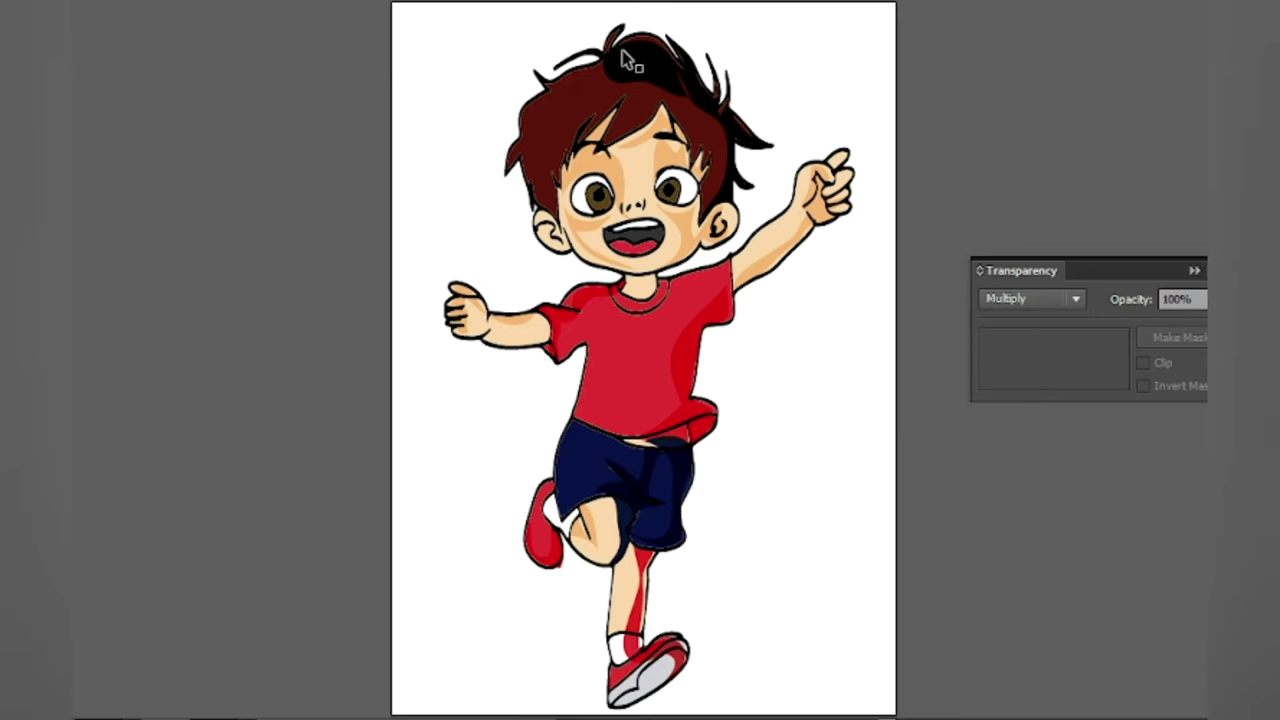
Recolour the hair shadow with the sampled dark red-brown hair colour and set it to Multiply
{"action": "left_click", "coordinate": [630, 66]}
{"action": "left_click", "coordinate": [545, 140]}
{"action": "left_click", "coordinate": [1015, 302]}
{"action": "left_click", "coordinate": [1010, 353]}
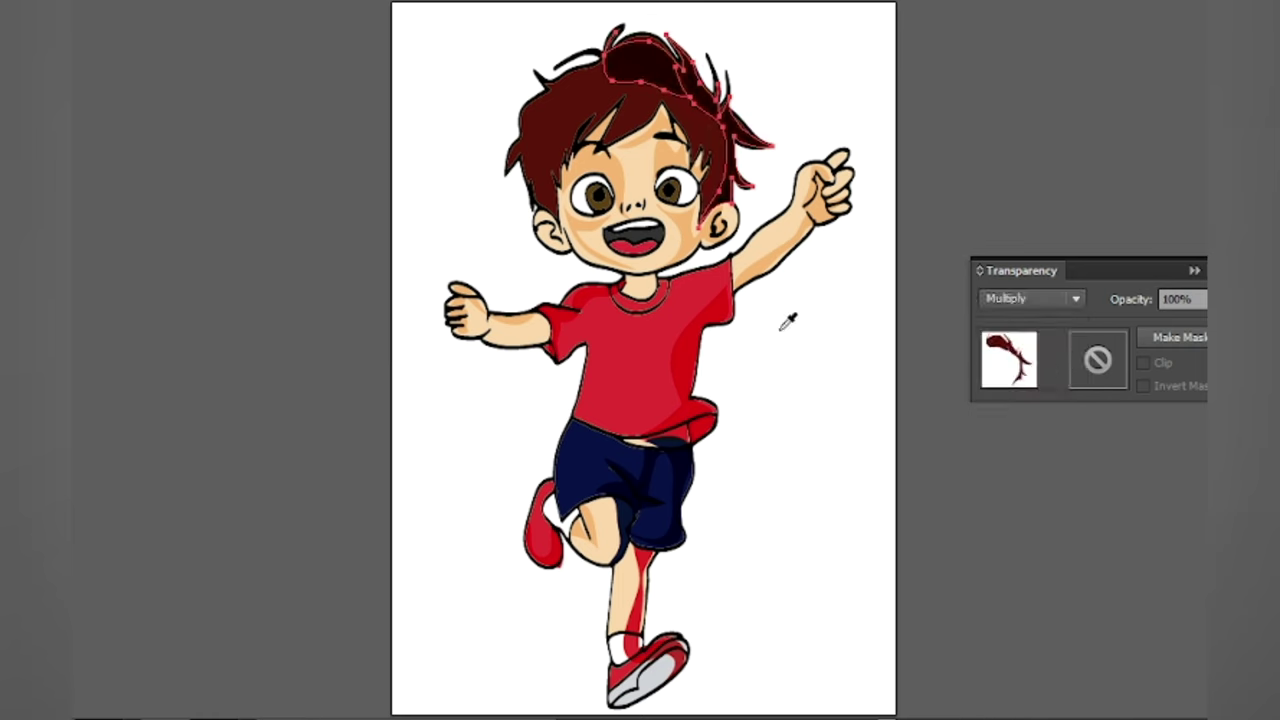
Select all the shadow shapes on the figure and apply a Gaussian Blur to soften their edges
{"action": "key", "text": "v"}
{"action": "left_click", "coordinate": [247, 198]}
{"action": "left_click", "coordinate": [470, 288]}
{"action": "left_click", "coordinate": [300, 3]}
{"action": "mouse_move", "coordinate": [473, 301]}
{"action": "left_click", "coordinate": [629, 304]}
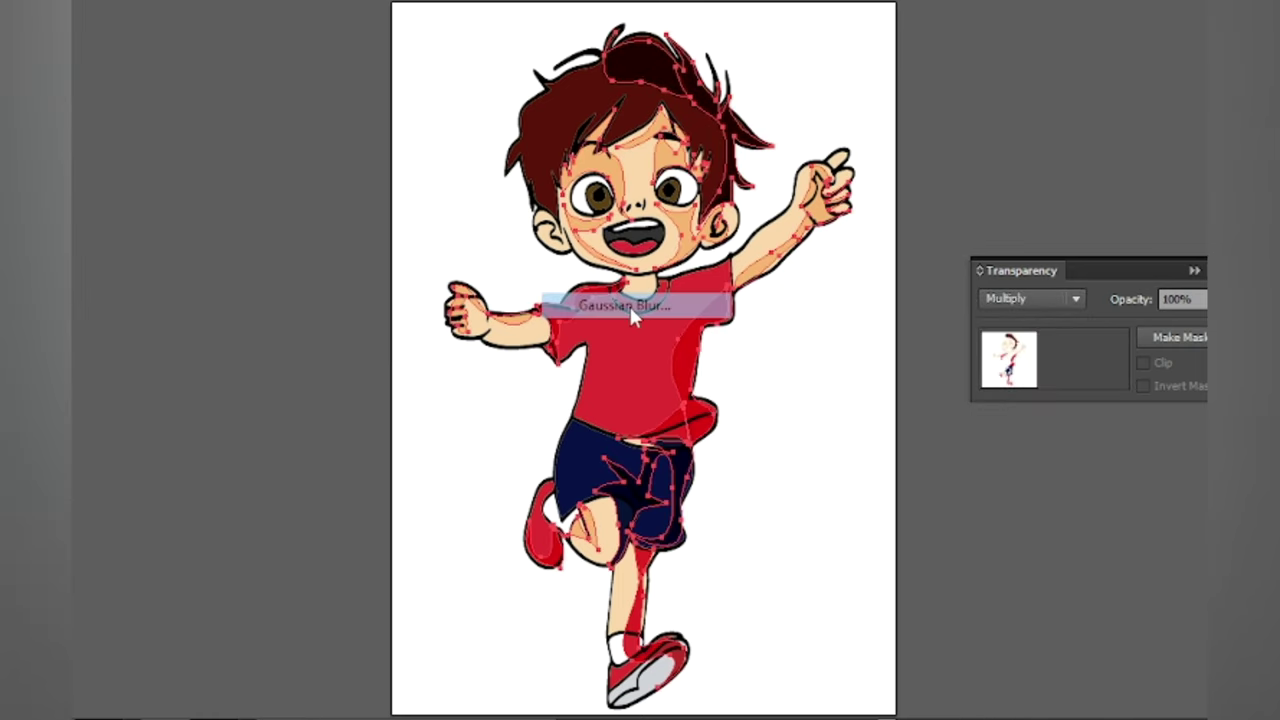
{"action": "left_click", "coordinate": [1165, 112]}
{"action": "left_click", "coordinate": [162, 173]}
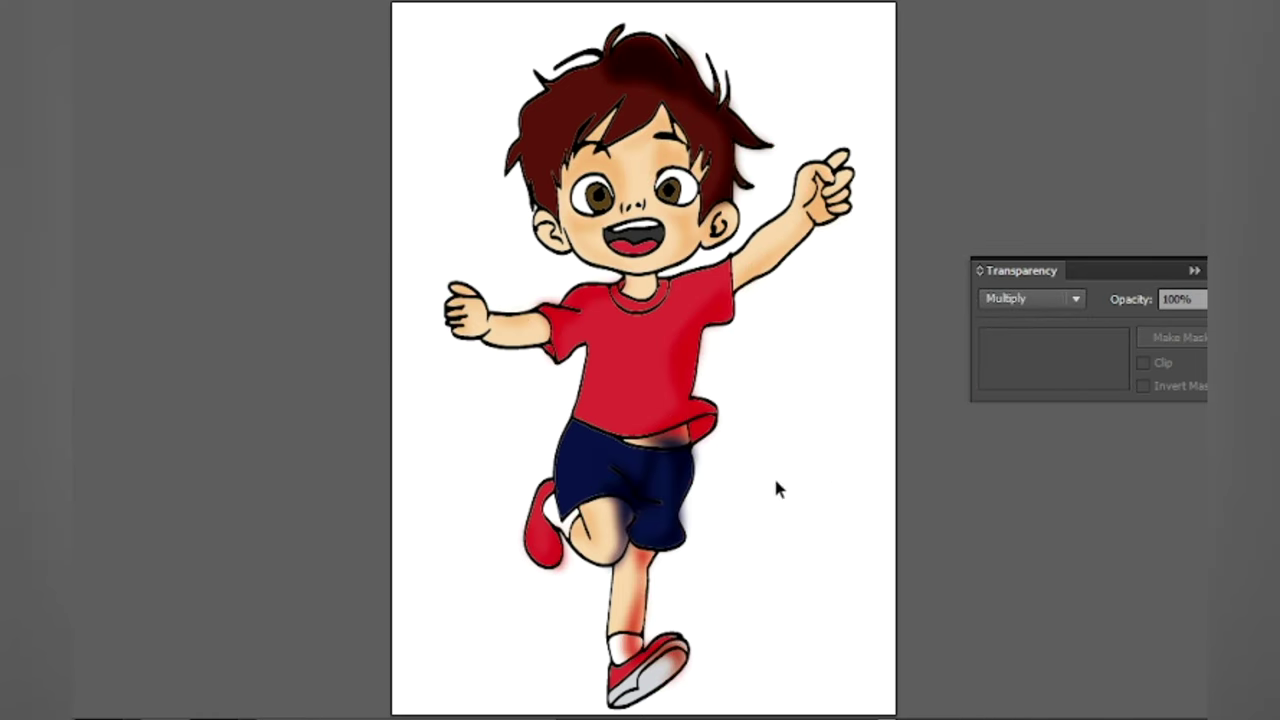
Cover the red and navy shadow spill on the bare waist with a freehand skin-tone patch between the shirt and shorts
{"action": "key", "text": "ctrl+plus"}
{"action": "key", "text": "ctrl+plus"}
{"action": "key", "text": "ctrl+plus"}
{"action": "key", "text": "ctrl+plus"}
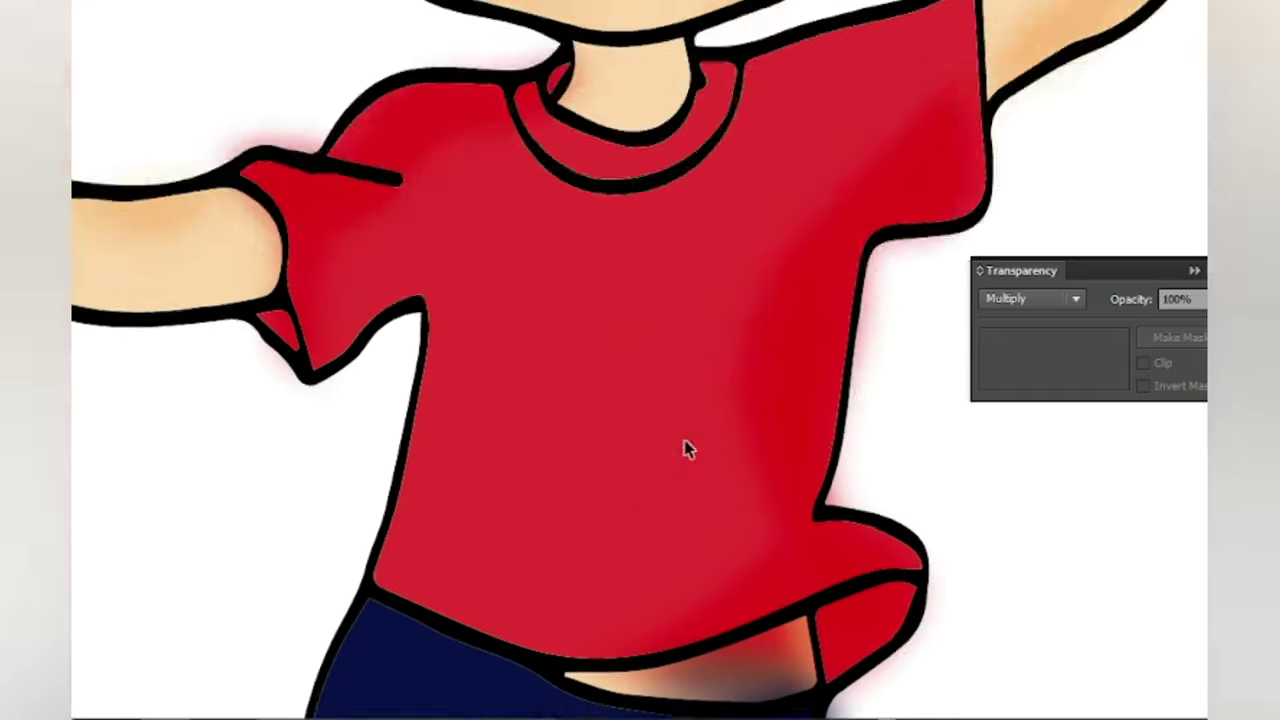
{"action": "scroll", "coordinate": [690, 449], "scroll_direction": "down", "scroll_amount": 4}
{"action": "mouse_move", "coordinate": [700, 462]}
{"action": "left_mouse_down"}
{"action": "mouse_move", "coordinate": [784, 430]}
{"action": "mouse_move", "coordinate": [728, 417]}
{"action": "mouse_move", "coordinate": [795, 430]}
{"action": "mouse_move", "coordinate": [805, 420]}
{"action": "mouse_move", "coordinate": [585, 445]}
{"action": "mouse_move", "coordinate": [668, 428]}
{"action": "mouse_move", "coordinate": [625, 446]}
{"action": "left_mouse_up"}
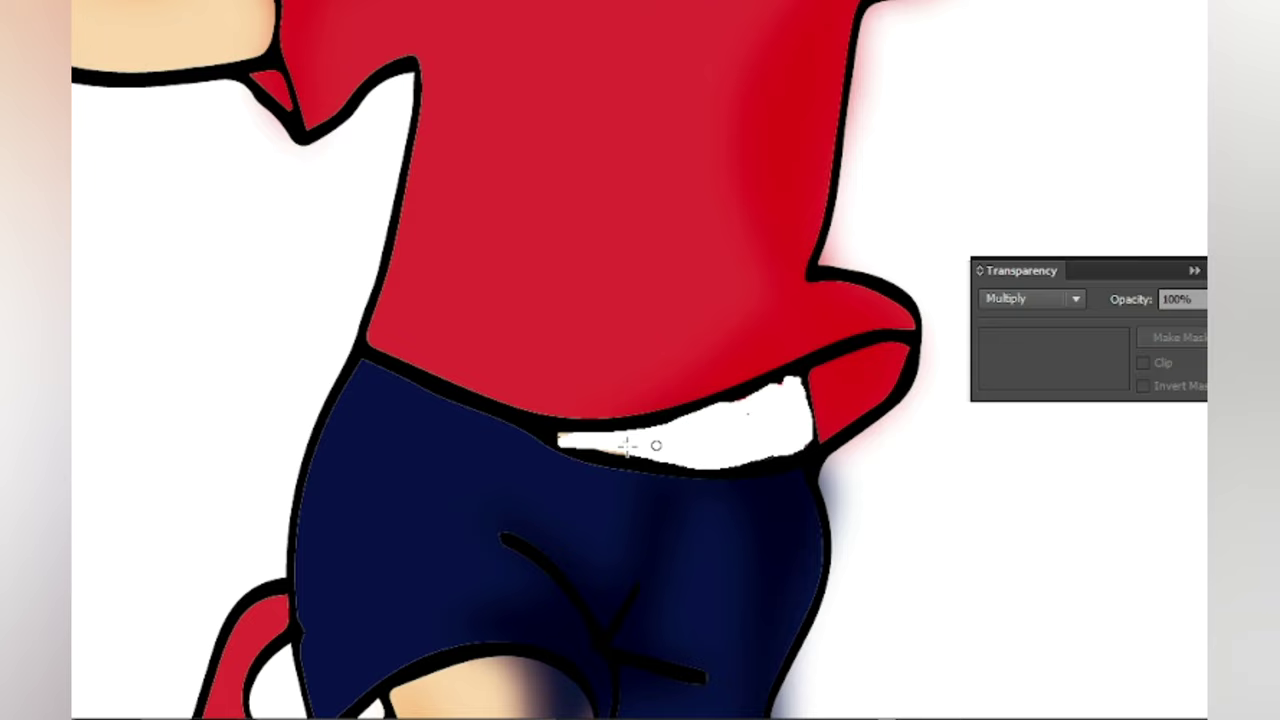
{"action": "mouse_move", "coordinate": [698, 466]}
{"action": "left_mouse_down"}
{"action": "mouse_move", "coordinate": [805, 427]}
{"action": "mouse_move", "coordinate": [763, 398]}
{"action": "mouse_move", "coordinate": [645, 460]}
{"action": "left_mouse_up"}
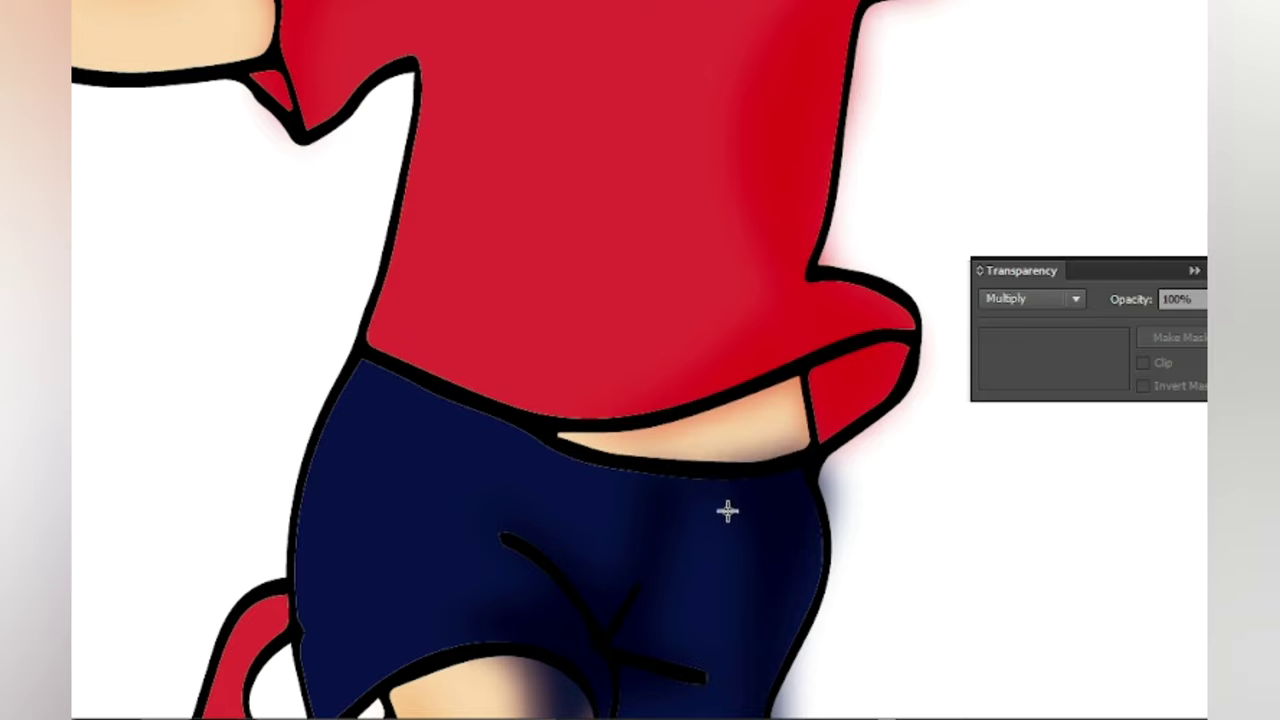
Cover the red shadow spill on the standing leg and sock with freehand skin-tone and white patches
{"action": "key", "text": "ctrl+0"}
{"action": "key", "text": "ctrl+plus"}
{"action": "key", "text": "ctrl+plus"}
{"action": "key", "text": "ctrl+plus"}
{"action": "key", "text": "ctrl+plus"}
{"action": "left_click_drag", "start_coordinate": [817, 534], "coordinate": [812, 398]}
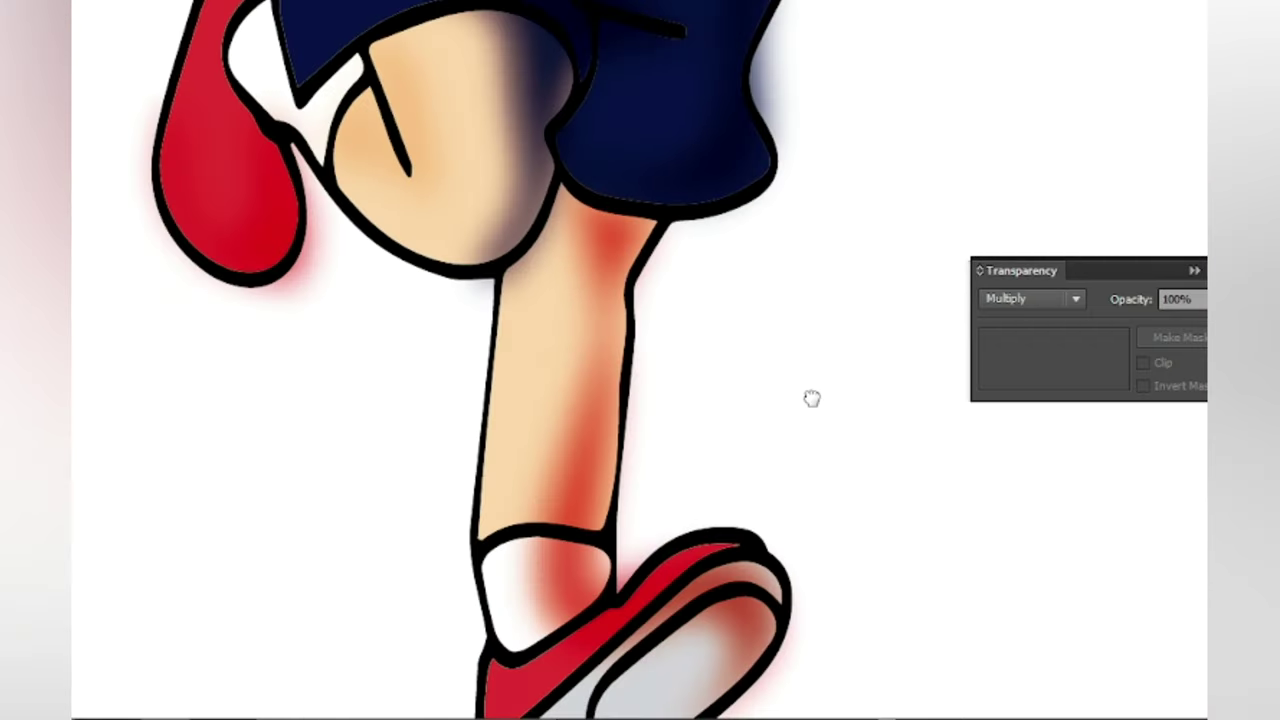
{"action": "mouse_move", "coordinate": [553, 633]}
{"action": "left_mouse_down"}
{"action": "mouse_move", "coordinate": [597, 567]}
{"action": "mouse_move", "coordinate": [626, 296]}
{"action": "mouse_move", "coordinate": [611, 218]}
{"action": "mouse_move", "coordinate": [558, 302]}
{"action": "mouse_move", "coordinate": [535, 602]}
{"action": "mouse_move", "coordinate": [581, 596]}
{"action": "mouse_move", "coordinate": [562, 594]}
{"action": "mouse_move", "coordinate": [614, 513]}
{"action": "mouse_move", "coordinate": [538, 605]}
{"action": "mouse_move", "coordinate": [562, 535]}
{"action": "mouse_move", "coordinate": [615, 465]}
{"action": "mouse_move", "coordinate": [613, 452]}
{"action": "mouse_move", "coordinate": [542, 537]}
{"action": "mouse_move", "coordinate": [596, 452]}
{"action": "mouse_move", "coordinate": [600, 385]}
{"action": "left_mouse_up"}
{"action": "mouse_move", "coordinate": [600, 585]}
{"action": "left_mouse_down"}
{"action": "mouse_move", "coordinate": [571, 611]}
{"action": "mouse_move", "coordinate": [576, 598]}
{"action": "left_mouse_up"}
{"action": "mouse_move", "coordinate": [585, 200]}
{"action": "left_mouse_down"}
{"action": "mouse_move", "coordinate": [586, 394]}
{"action": "mouse_move", "coordinate": [600, 286]}
{"action": "mouse_move", "coordinate": [632, 224]}
{"action": "mouse_move", "coordinate": [586, 209]}
{"action": "mouse_move", "coordinate": [598, 212]}
{"action": "left_mouse_up"}
Cover the navy shadow spill on the bent knee with freehand skin-tone patches
{"action": "mouse_move", "coordinate": [480, 12]}
{"action": "left_mouse_down"}
{"action": "mouse_move", "coordinate": [569, 45]}
{"action": "mouse_move", "coordinate": [551, 193]}
{"action": "mouse_move", "coordinate": [480, 235]}
{"action": "left_mouse_up"}
{"action": "mouse_move", "coordinate": [472, 12]}
{"action": "left_mouse_down"}
{"action": "mouse_move", "coordinate": [520, 30]}
{"action": "mouse_move", "coordinate": [562, 75]}
{"action": "mouse_move", "coordinate": [519, 238]}
{"action": "left_mouse_up"}
{"action": "mouse_move", "coordinate": [520, 228]}
{"action": "left_mouse_down"}
{"action": "mouse_move", "coordinate": [565, 80]}
{"action": "mouse_move", "coordinate": [545, 97]}
{"action": "mouse_move", "coordinate": [467, 27]}
{"action": "mouse_move", "coordinate": [541, 48]}
{"action": "mouse_move", "coordinate": [508, 35]}
{"action": "mouse_move", "coordinate": [508, 88]}
{"action": "mouse_move", "coordinate": [569, 74]}
{"action": "mouse_move", "coordinate": [466, 280]}
{"action": "mouse_move", "coordinate": [540, 205]}
{"action": "left_mouse_up"}
{"action": "left_click_drag", "start_coordinate": [462, 20], "coordinate": [535, 45]}
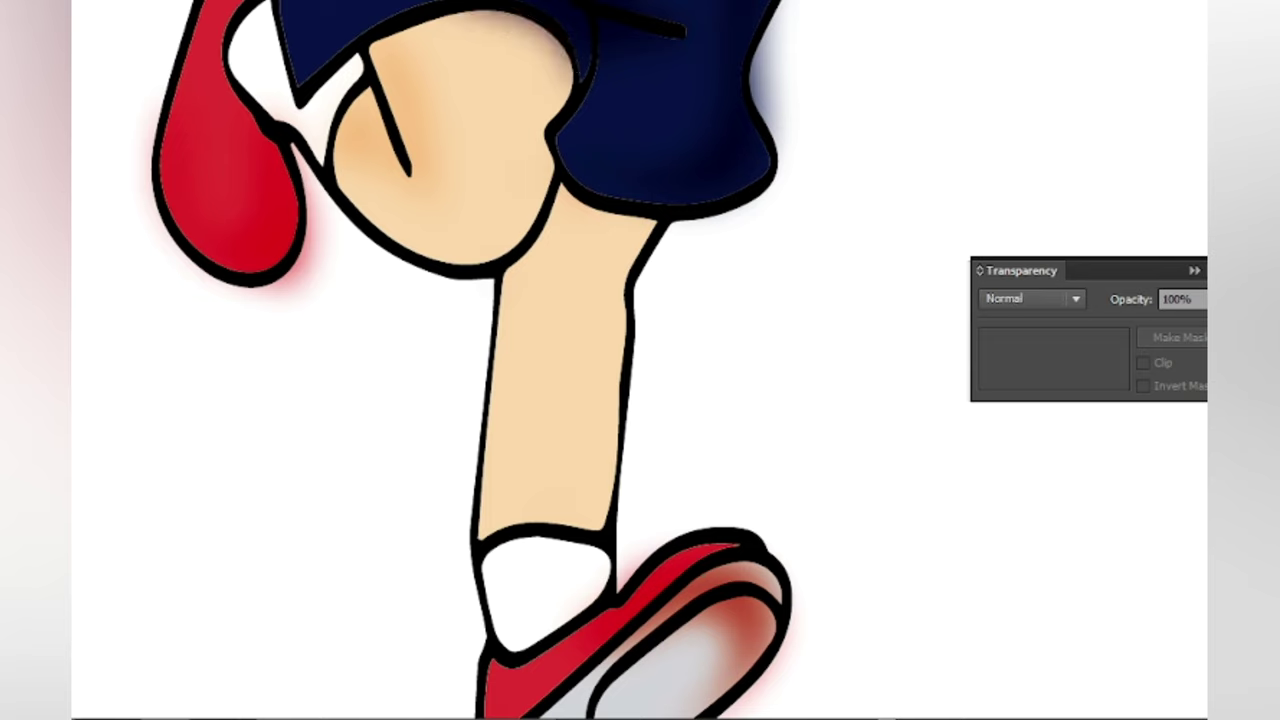
Draw a freehand skin-tone shadow along the bent knee and the standing leg's edge and set it to Multiply
{"action": "mouse_move", "coordinate": [440, 15]}
{"action": "left_mouse_down"}
{"action": "mouse_move", "coordinate": [510, 284]}
{"action": "mouse_move", "coordinate": [647, 240]}
{"action": "mouse_move", "coordinate": [572, 542]}
{"action": "mouse_move", "coordinate": [620, 454]}
{"action": "mouse_move", "coordinate": [634, 286]}
{"action": "mouse_move", "coordinate": [571, 69]}
{"action": "left_mouse_up"}
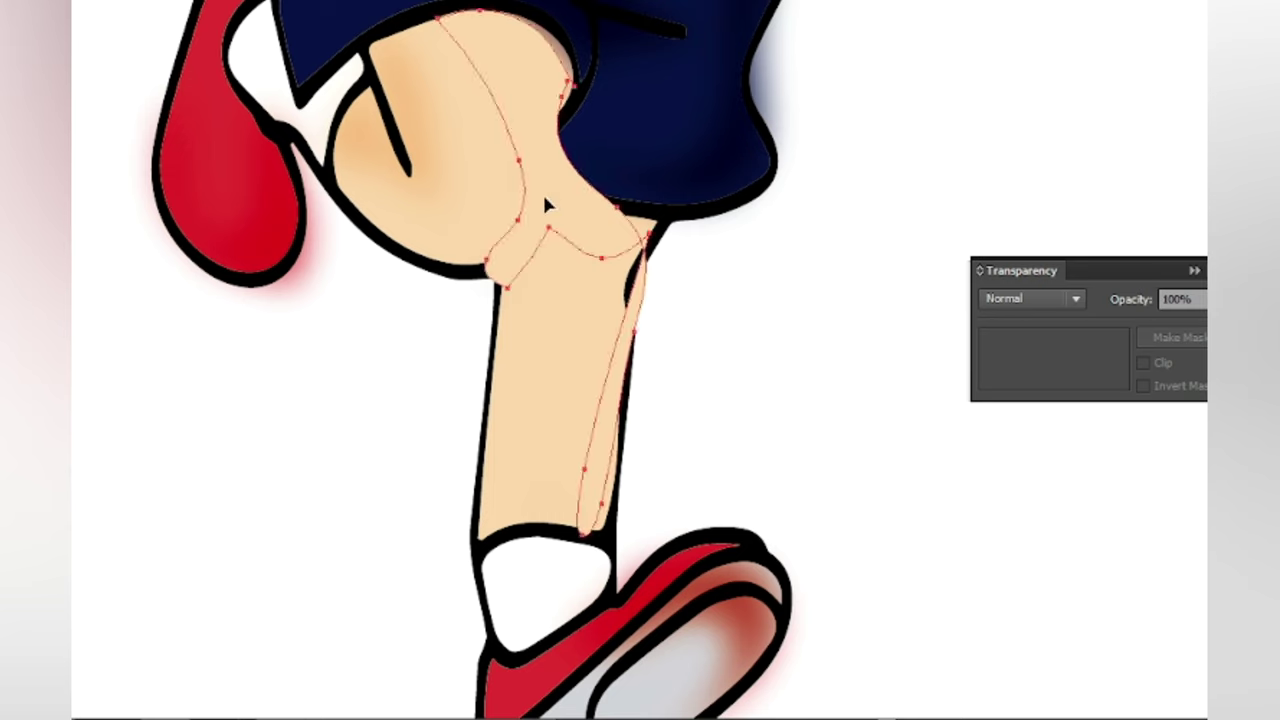
{"action": "left_click", "coordinate": [1035, 298]}
{"action": "left_click", "coordinate": [1007, 380]}
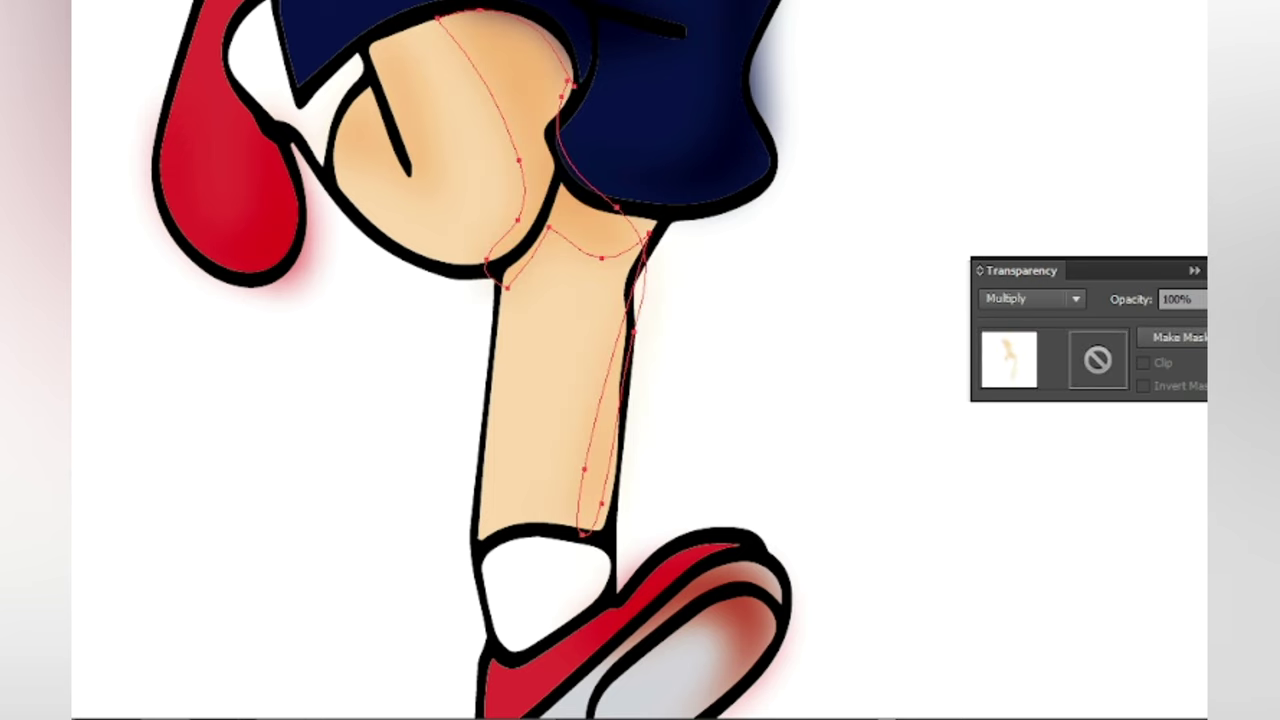
{"action": "left_click", "coordinate": [215, 398]}
{"action": "key", "text": "ctrl+0"}
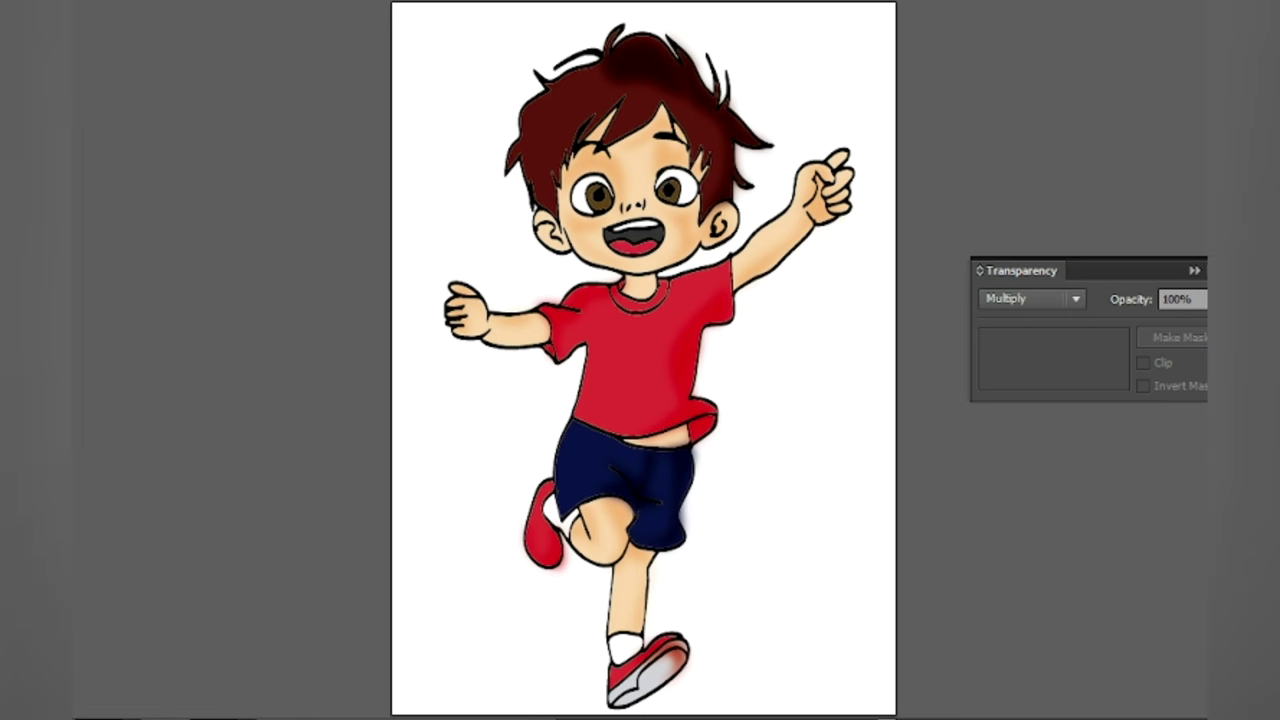
{"action": "left_click", "coordinate": [1192, 269]}
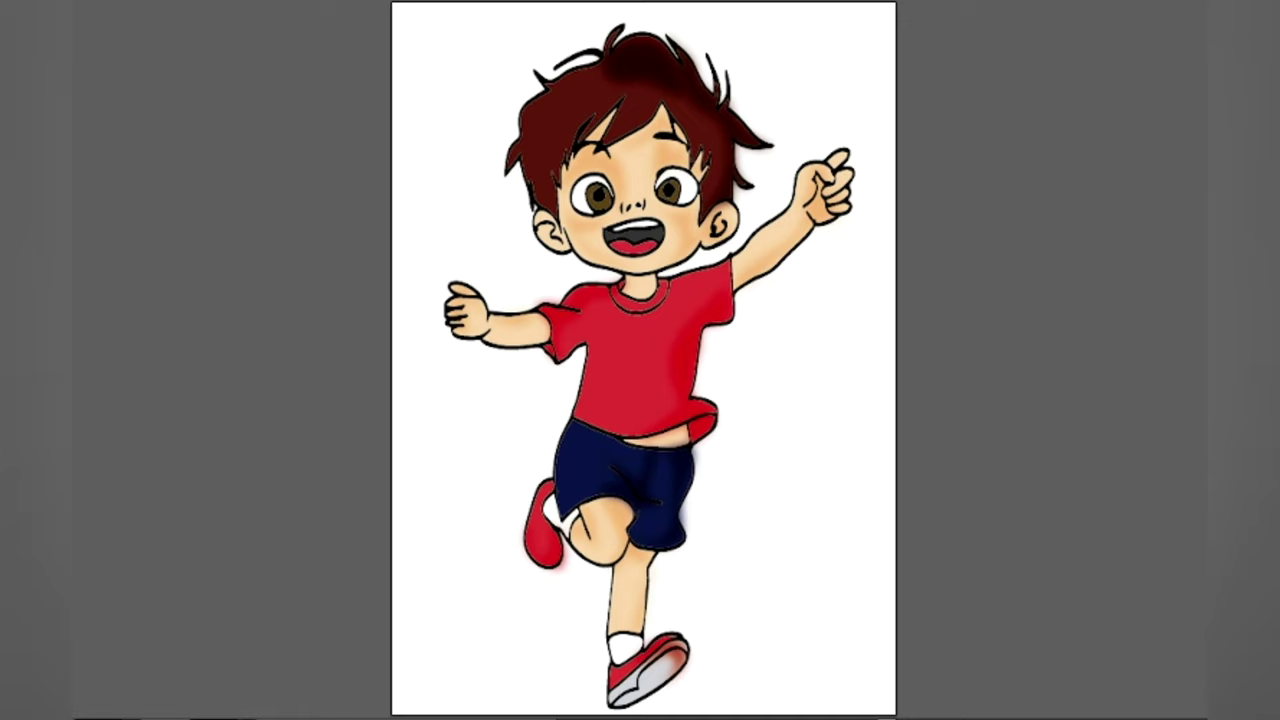
Draw freehand white highlight shapes on the face, ear, arms, shirt, waist, shorts, legs, shoes and hair
{"action": "left_click_drag", "start_coordinate": [638, 206], "coordinate": [617, 146]}
{"action": "mouse_move", "coordinate": [593, 238]}
{"action": "left_mouse_down"}
{"action": "mouse_move", "coordinate": [615, 262]}
{"action": "mouse_move", "coordinate": [594, 238]}
{"action": "left_mouse_up"}
{"action": "left_click_drag", "start_coordinate": [641, 263], "coordinate": [670, 250]}
{"action": "mouse_move", "coordinate": [735, 215]}
{"action": "left_mouse_down"}
{"action": "mouse_move", "coordinate": [709, 246]}
{"action": "mouse_move", "coordinate": [809, 200]}
{"action": "mouse_move", "coordinate": [735, 269]}
{"action": "mouse_move", "coordinate": [579, 334]}
{"action": "mouse_move", "coordinate": [675, 325]}
{"action": "mouse_move", "coordinate": [726, 272]}
{"action": "left_mouse_up"}
{"action": "mouse_move", "coordinate": [548, 326]}
{"action": "left_mouse_down"}
{"action": "mouse_move", "coordinate": [488, 328]}
{"action": "mouse_move", "coordinate": [516, 345]}
{"action": "mouse_move", "coordinate": [548, 334]}
{"action": "left_mouse_up"}
{"action": "mouse_move", "coordinate": [688, 431]}
{"action": "left_mouse_down"}
{"action": "mouse_move", "coordinate": [632, 438]}
{"action": "mouse_move", "coordinate": [687, 438]}
{"action": "left_mouse_up"}
{"action": "mouse_move", "coordinate": [570, 433]}
{"action": "left_mouse_down"}
{"action": "mouse_move", "coordinate": [624, 487]}
{"action": "mouse_move", "coordinate": [570, 434]}
{"action": "left_mouse_up"}
{"action": "mouse_move", "coordinate": [650, 498]}
{"action": "left_mouse_down"}
{"action": "mouse_move", "coordinate": [671, 518]}
{"action": "mouse_move", "coordinate": [650, 498]}
{"action": "left_mouse_up"}
{"action": "mouse_move", "coordinate": [604, 504]}
{"action": "left_mouse_down"}
{"action": "mouse_move", "coordinate": [592, 546]}
{"action": "mouse_move", "coordinate": [604, 504]}
{"action": "left_mouse_up"}
{"action": "mouse_move", "coordinate": [622, 648]}
{"action": "left_mouse_down"}
{"action": "mouse_move", "coordinate": [667, 658]}
{"action": "mouse_move", "coordinate": [622, 648]}
{"action": "left_mouse_up"}
{"action": "mouse_move", "coordinate": [546, 503]}
{"action": "left_mouse_down"}
{"action": "mouse_move", "coordinate": [529, 557]}
{"action": "mouse_move", "coordinate": [566, 512]}
{"action": "left_mouse_up"}
{"action": "mouse_move", "coordinate": [553, 183]}
{"action": "left_mouse_down"}
{"action": "mouse_move", "coordinate": [640, 60]}
{"action": "mouse_move", "coordinate": [710, 125]}
{"action": "mouse_move", "coordinate": [577, 132]}
{"action": "mouse_move", "coordinate": [538, 155]}
{"action": "left_mouse_up"}
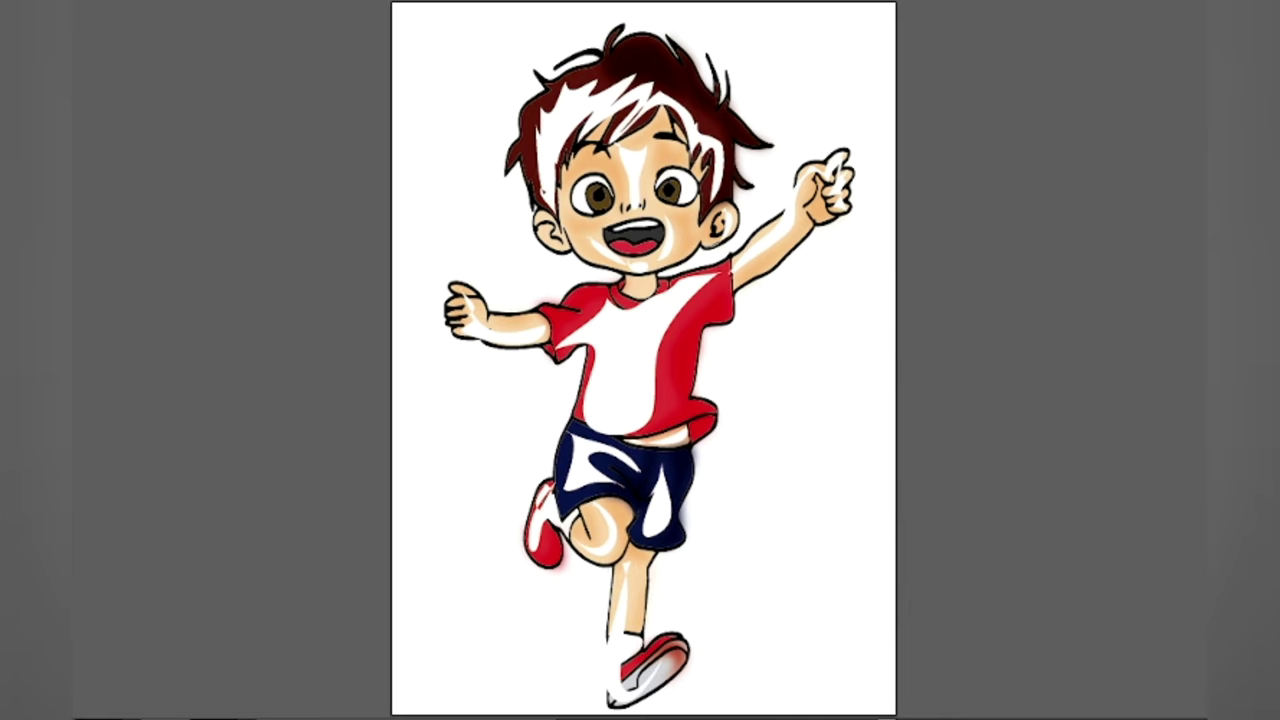
Set all the white highlight shapes to Soft Light and soften them with a Gaussian Blur
{"action": "key", "text": "ctrl+a"}
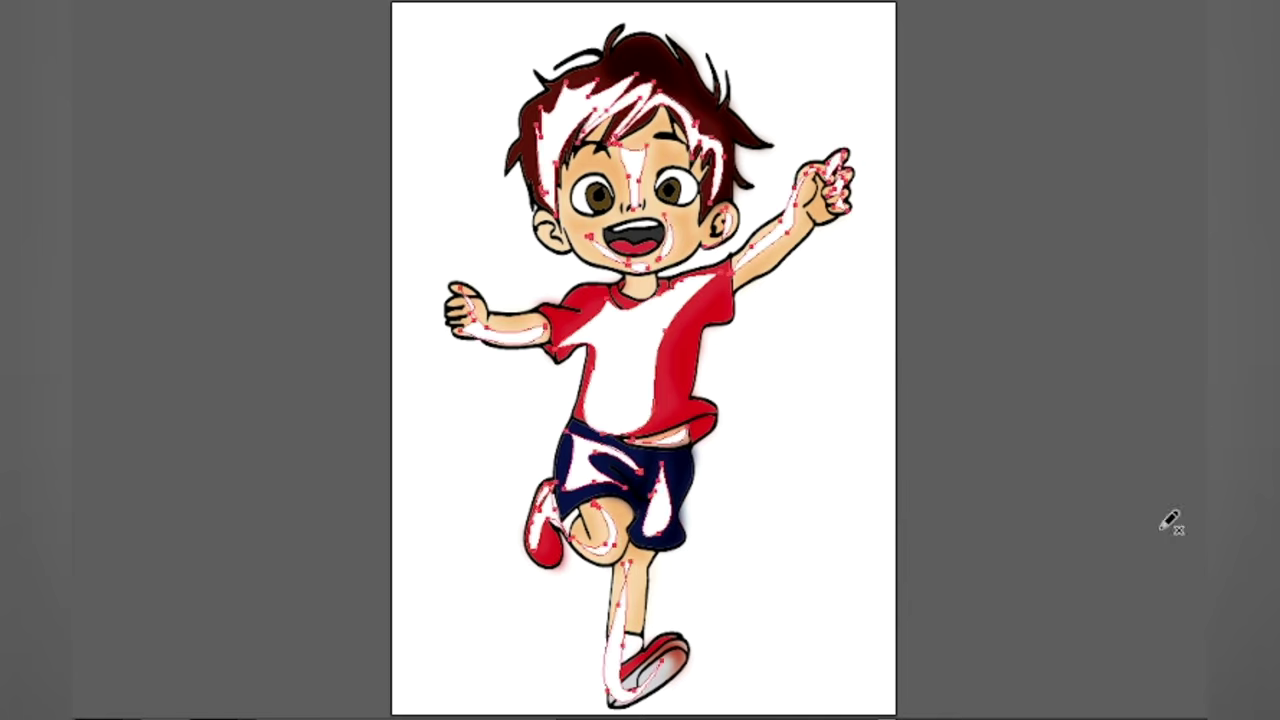
{"action": "key", "text": "ctrl+shift+F10"}
{"action": "left_click", "coordinate": [1032, 299]}
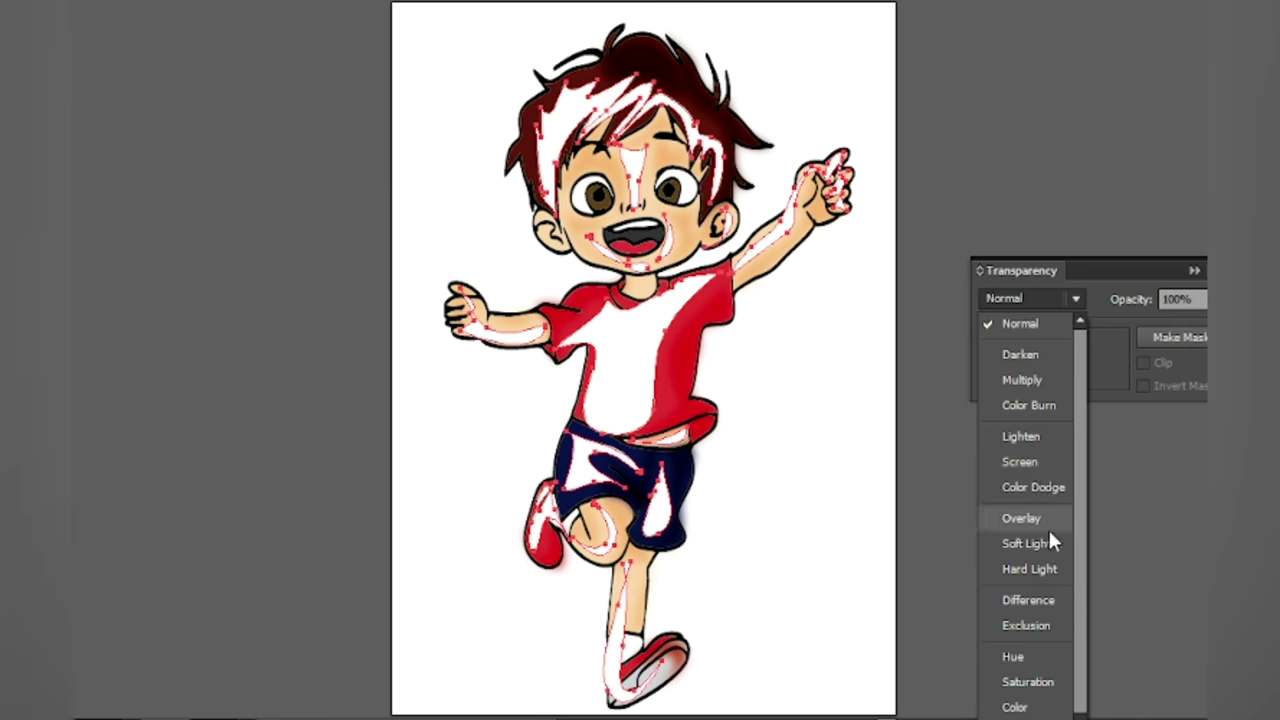
{"action": "left_click", "coordinate": [1045, 541]}
{"action": "key", "text": "alt+c"}
{"action": "mouse_move", "coordinate": [450, 303]}
{"action": "left_click", "coordinate": [654, 309]}
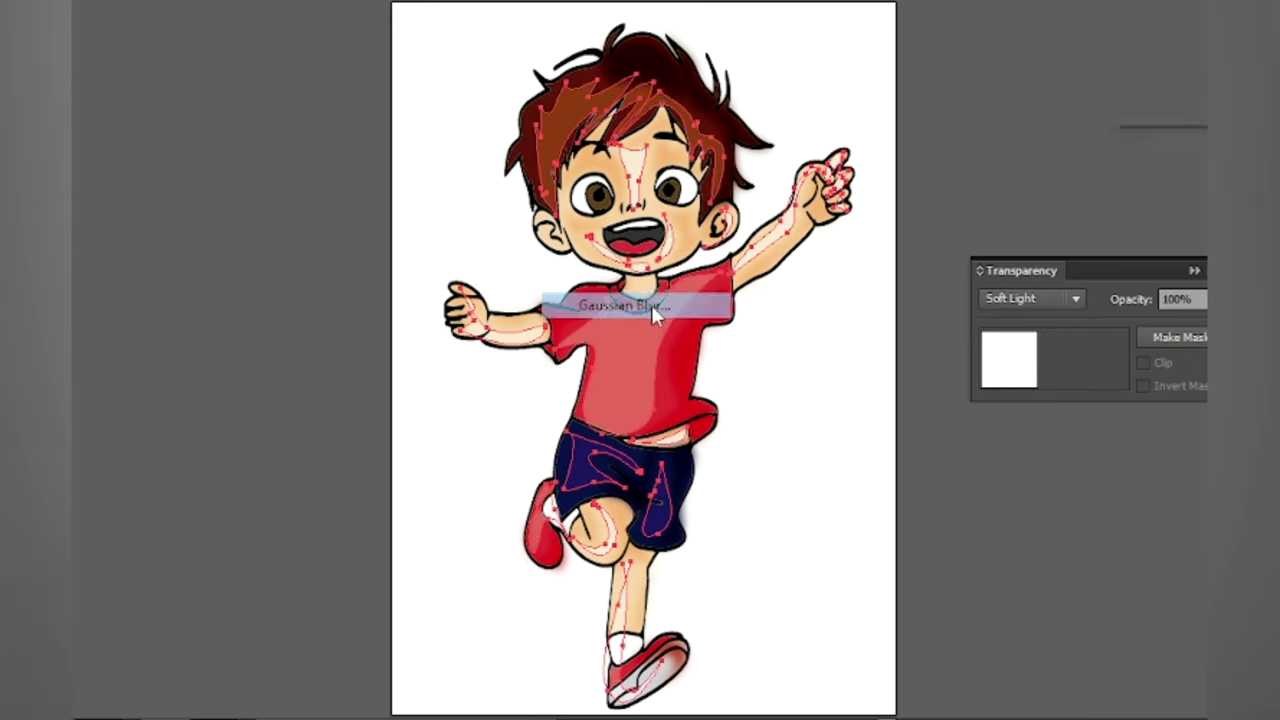
{"action": "key", "text": "Return"}
{"action": "left_click", "coordinate": [234, 167]}
{"action": "left_click", "coordinate": [1194, 270]}
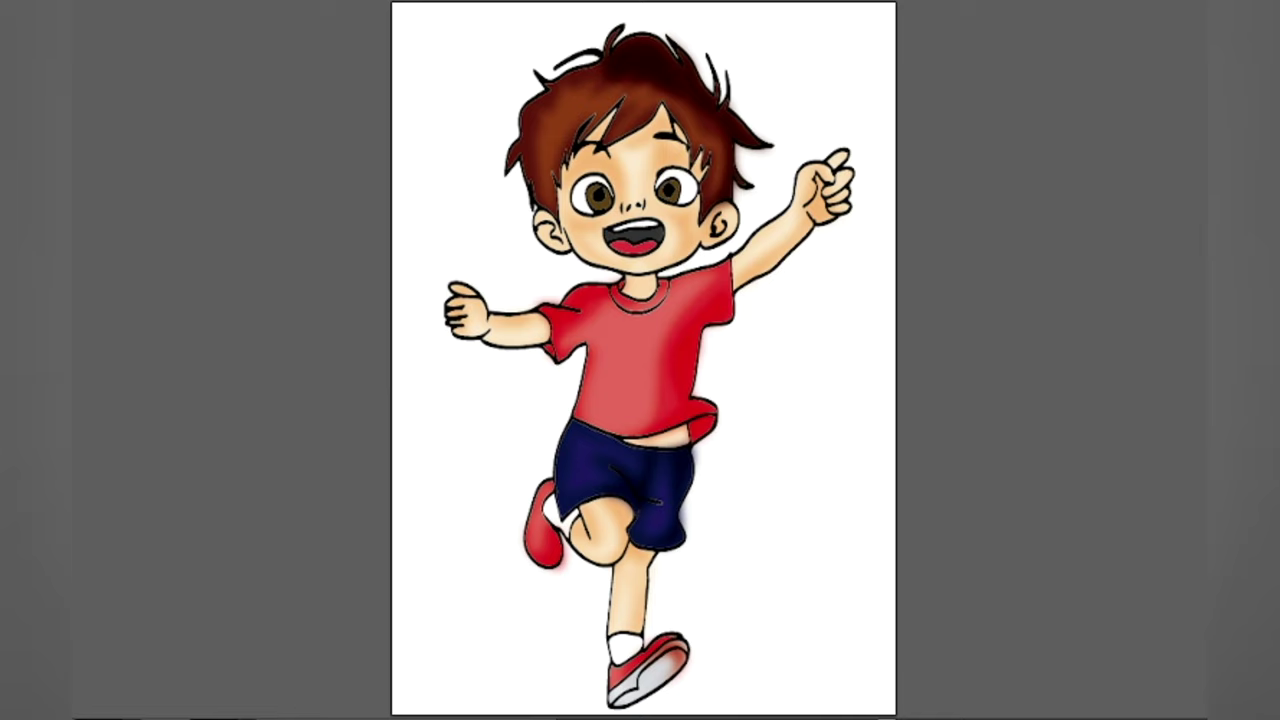
Draw a blue rectangle across the artboard's width, covering about its upper two thirds, and place it behind the boy
{"action": "double_click", "coordinate": [45, 409]}
{"action": "left_click", "coordinate": [1270, 268]}
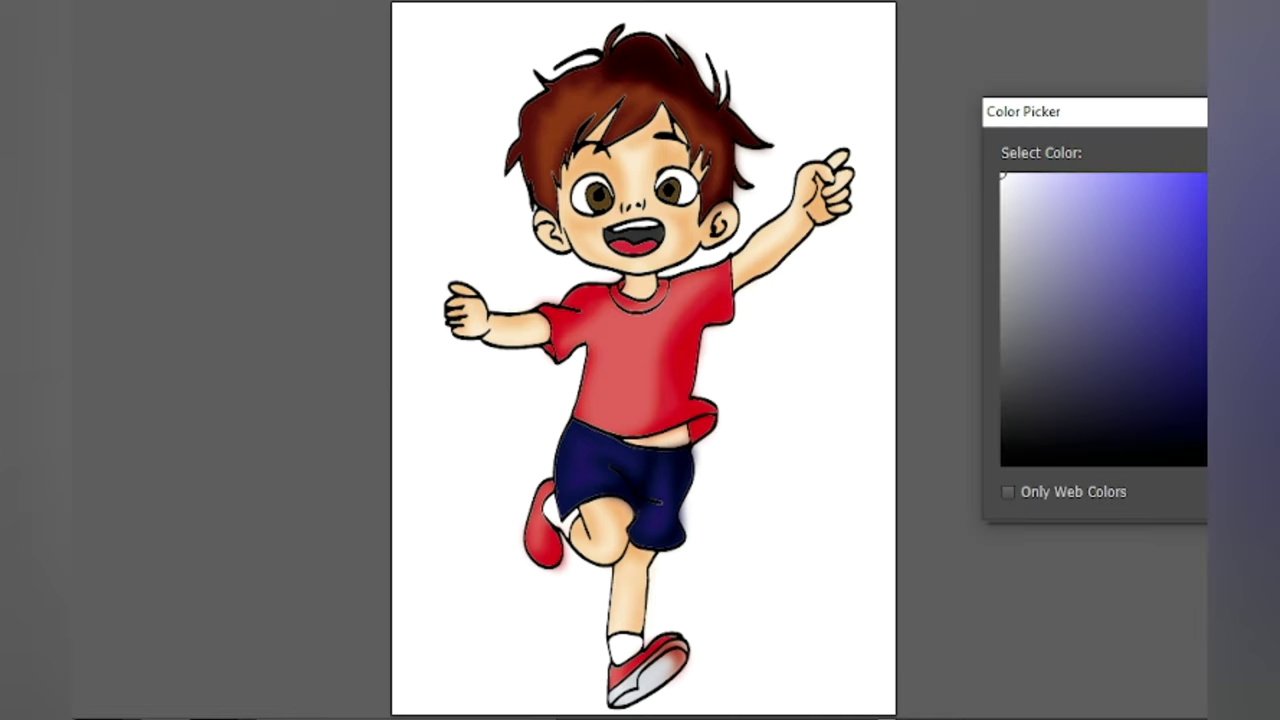
{"action": "left_click", "coordinate": [1270, 180]}
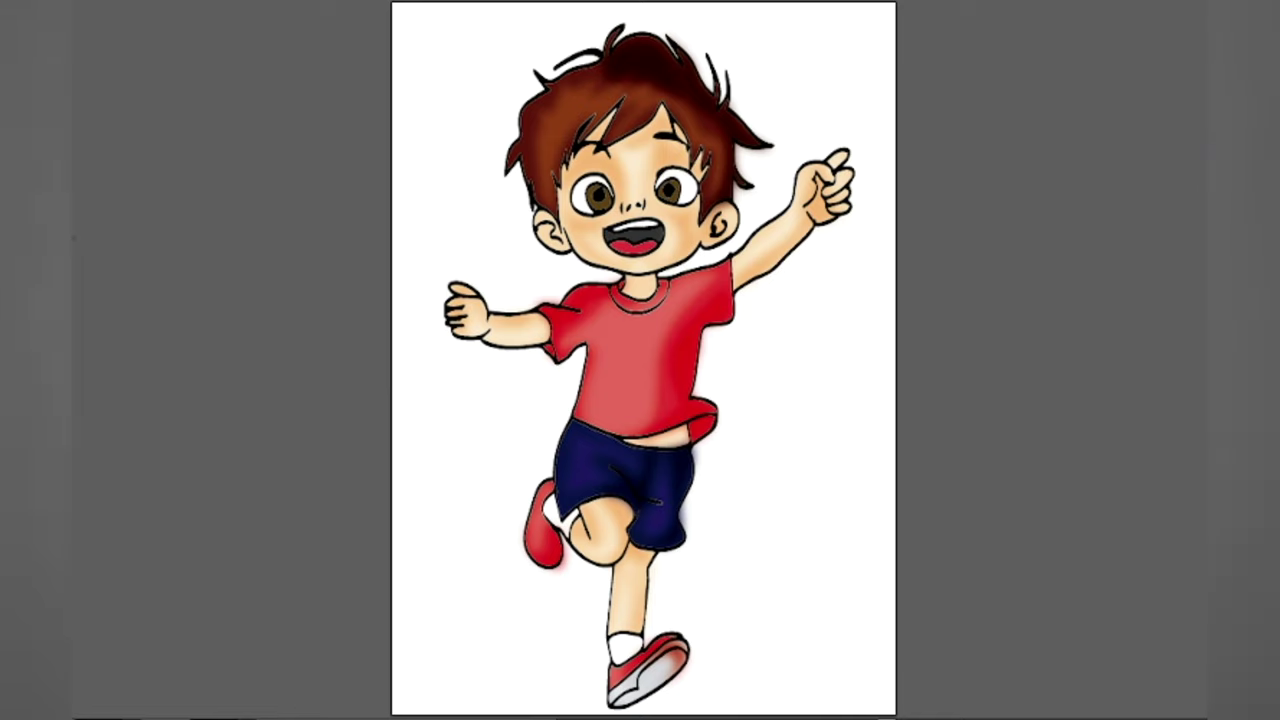
{"action": "scroll", "coordinate": [367, 95], "scroll_direction": "up", "scroll_amount": 1}
{"action": "mouse_move", "coordinate": [385, 50]}
{"action": "left_mouse_down"}
{"action": "mouse_move", "coordinate": [914, 494]}
{"action": "mouse_move", "coordinate": [896, 527]}
{"action": "left_mouse_up"}
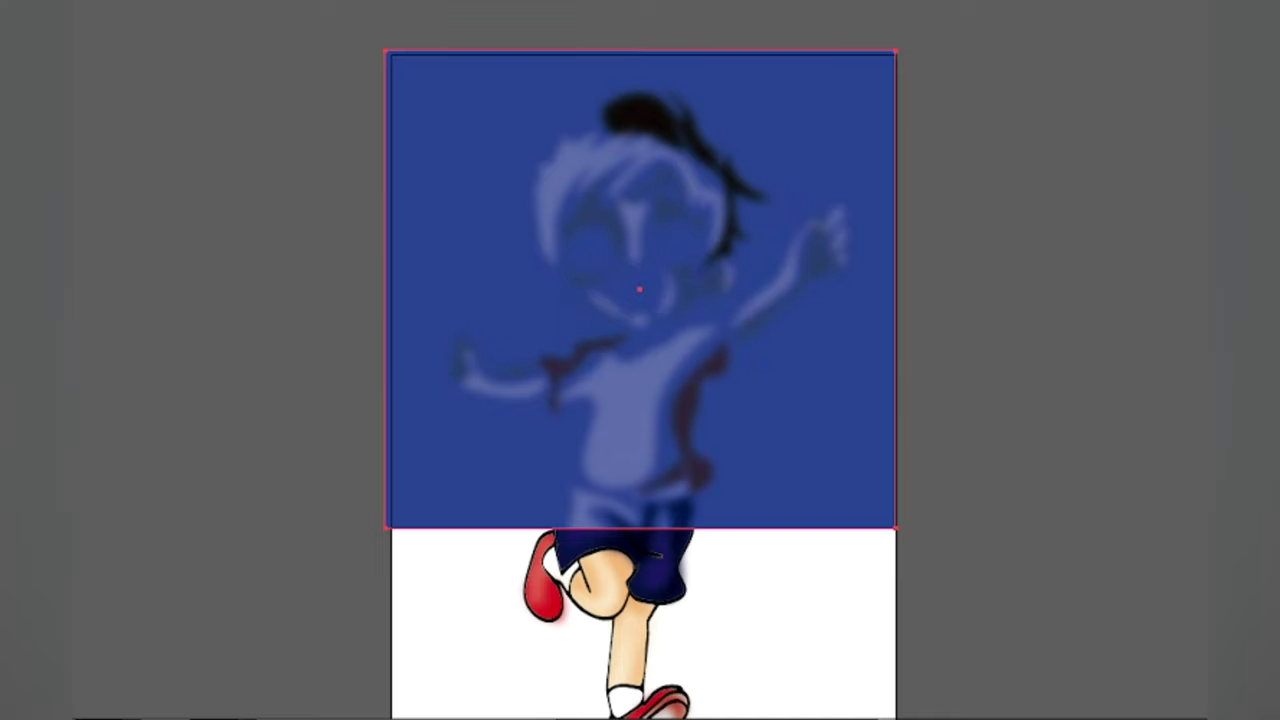
{"action": "scroll", "coordinate": [640, 360], "scroll_direction": "down", "scroll_amount": 5}
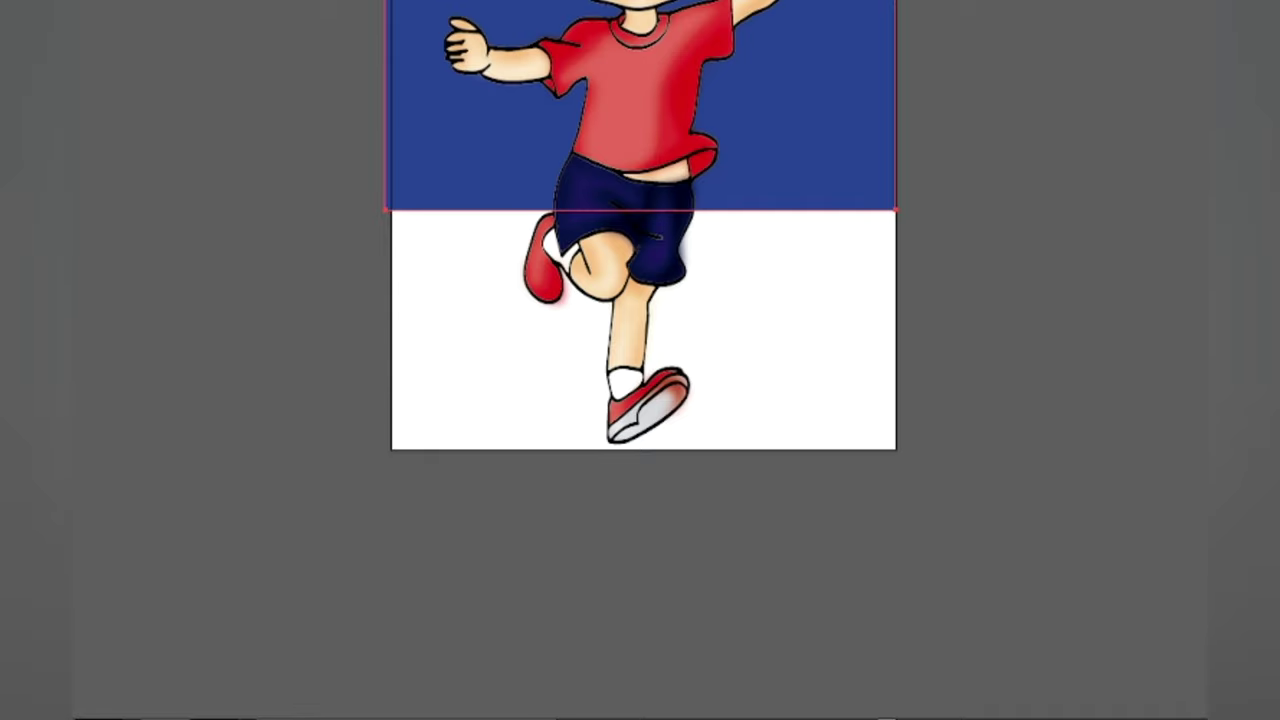
Change the background rectangle's fill to a lighter blue and deselect it
{"action": "left_click", "coordinate": [843, 437]}
{"action": "key", "text": "Escape"}
{"action": "double_click", "coordinate": [40, 368]}
{"action": "left_click", "coordinate": [1279, 362]}
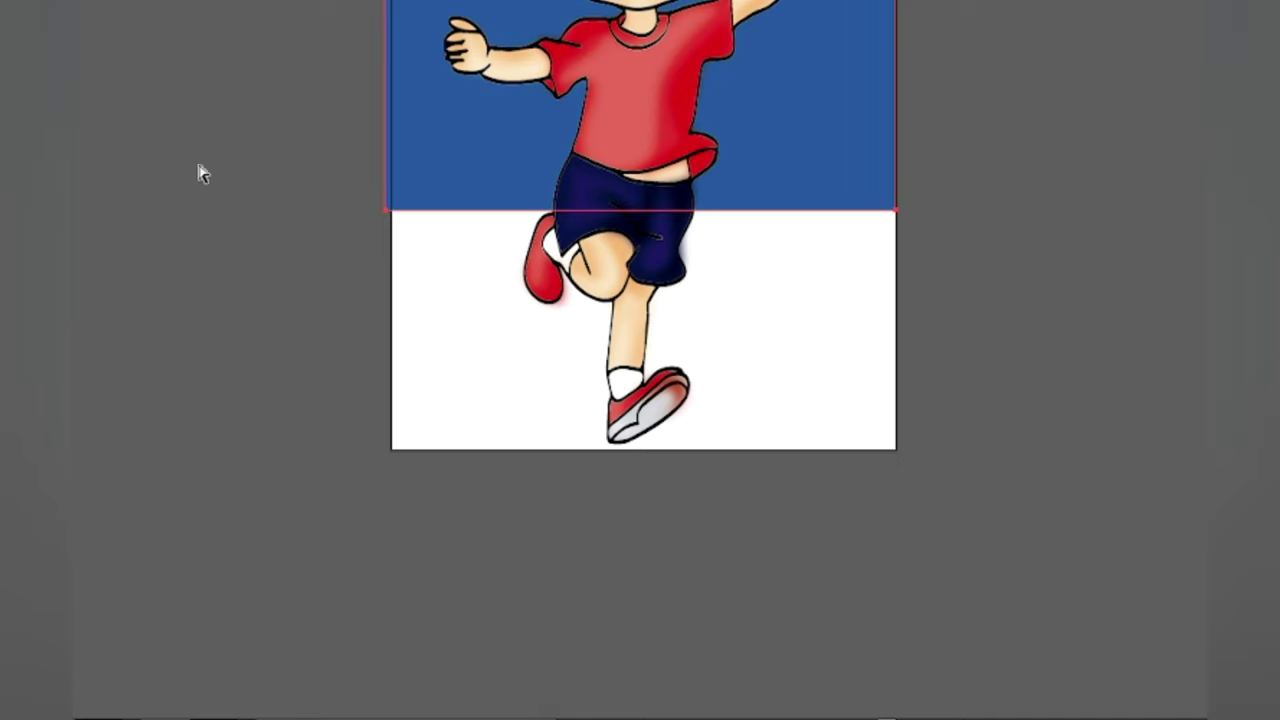
{"action": "key", "text": "Return"}
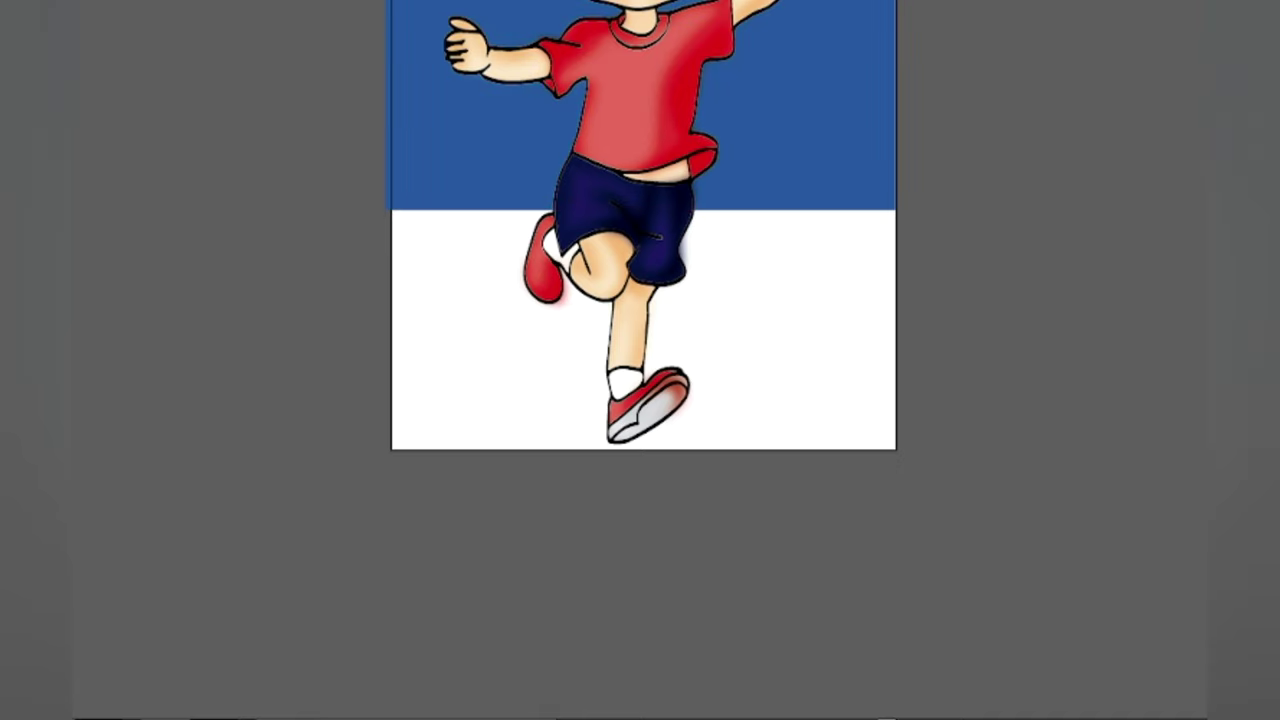
Draw a freehand green ground shape with a wavy grass-like upper edge over the lower part of the artboard
{"action": "mouse_move", "coordinate": [393, 190]}
{"action": "left_mouse_down"}
{"action": "mouse_move", "coordinate": [991, 456]}
{"action": "mouse_move", "coordinate": [812, 184]}
{"action": "mouse_move", "coordinate": [439, 194]}
{"action": "mouse_move", "coordinate": [389, 181]}
{"action": "left_mouse_up"}
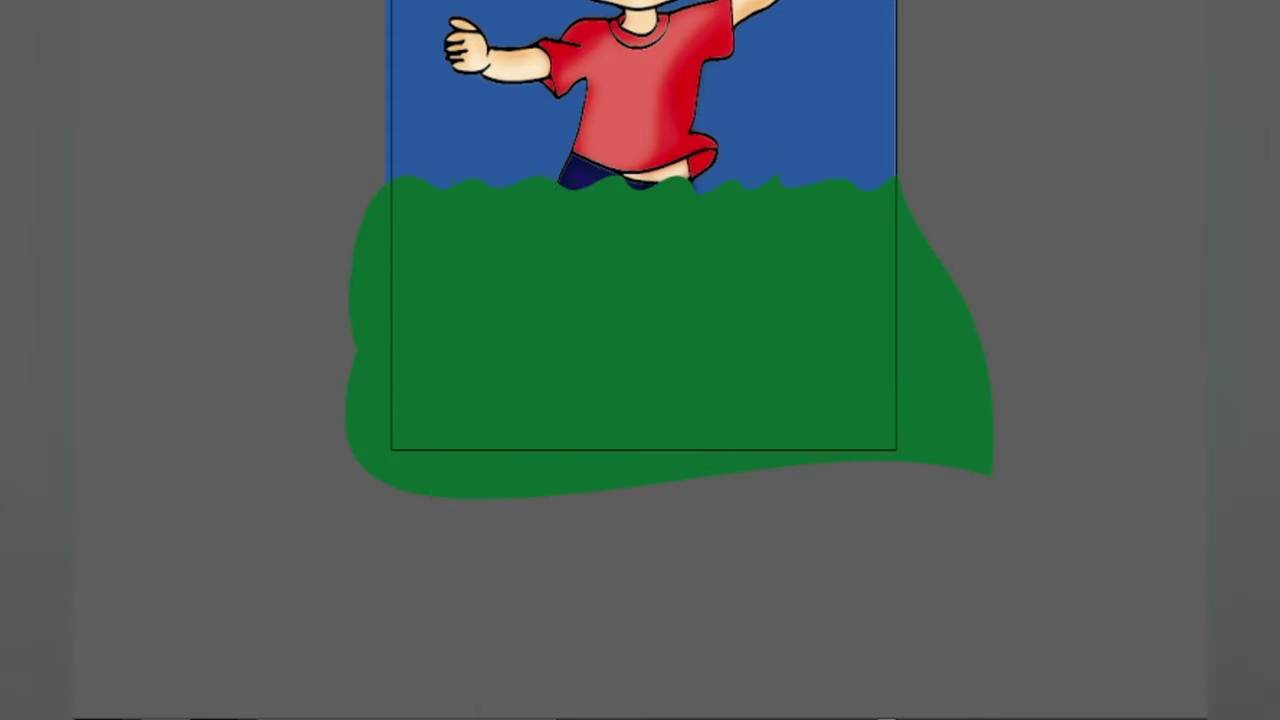